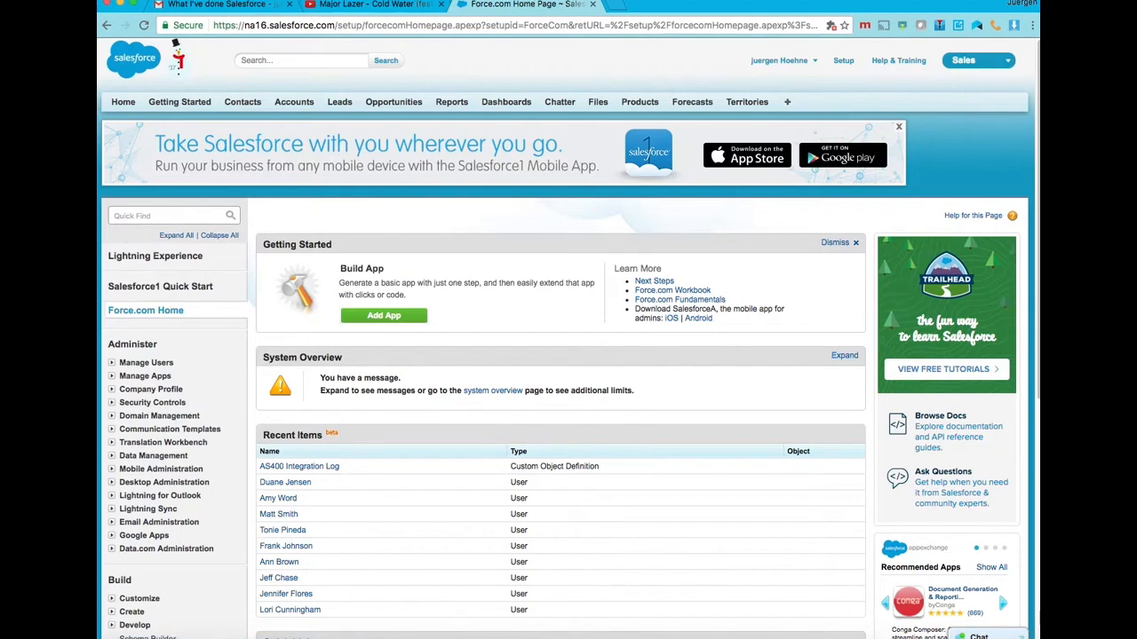
# Step: Find the import tools in Setup by searching for "import" and launch the Data Import Wizard
pyautogui.write('import')
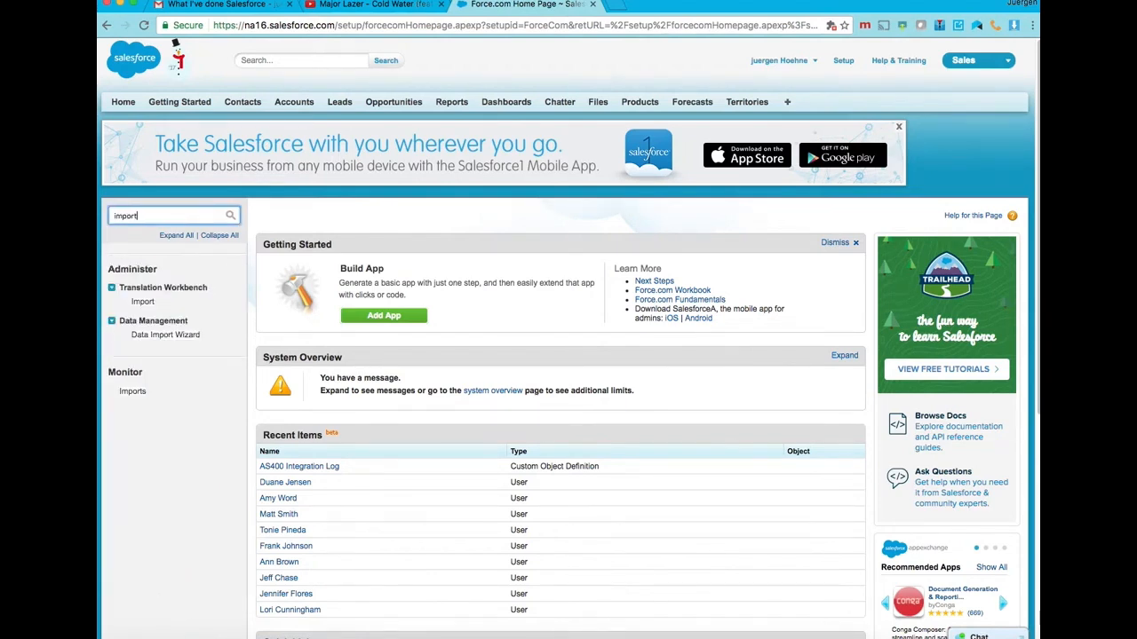
pyautogui.click(174, 336)
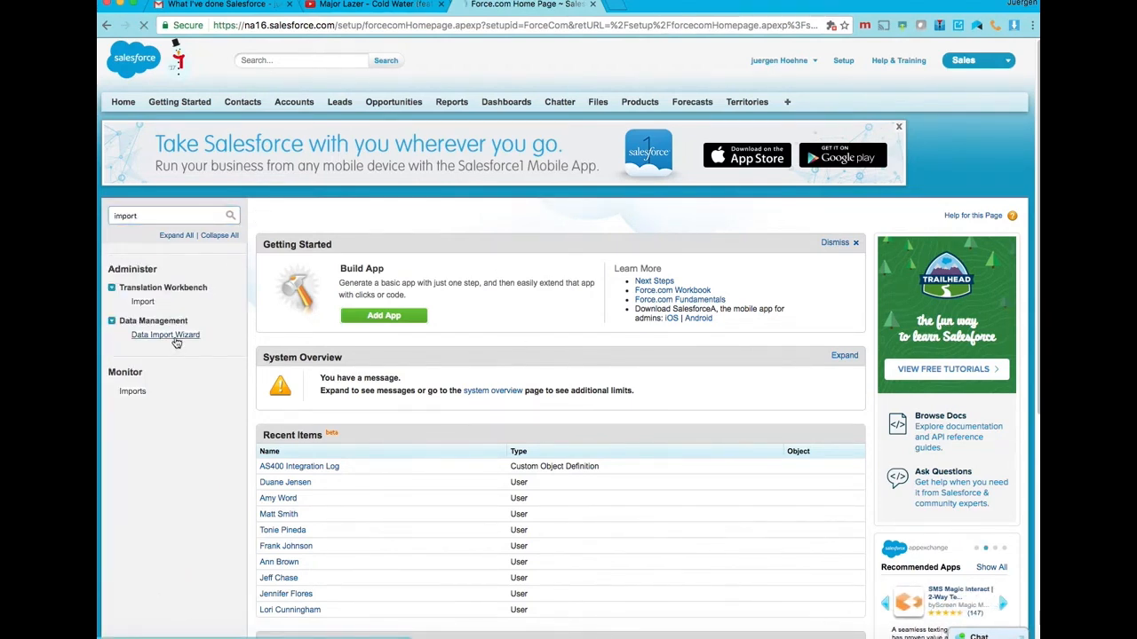
pyautogui.scroll(-1, 296, 452)
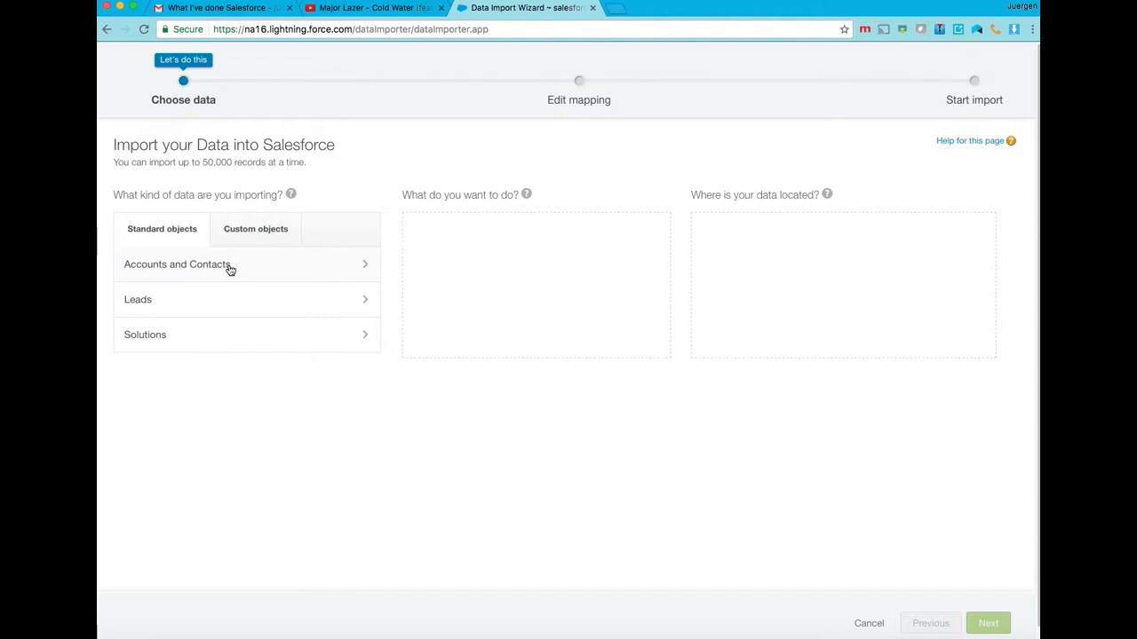
# Step: Choose Accounts and Contacts with Add new and update existing records, disable updating existing Account information, and match territories by Territory Name
pyautogui.click(303, 278)
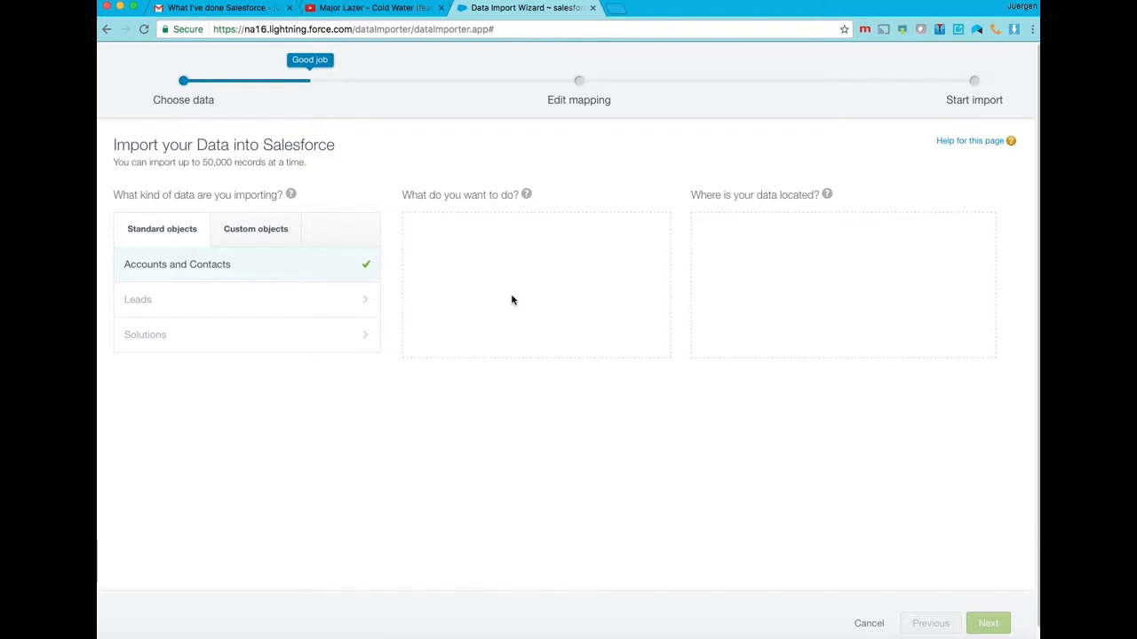
pyautogui.click(512, 300)
pyautogui.click(419, 398)
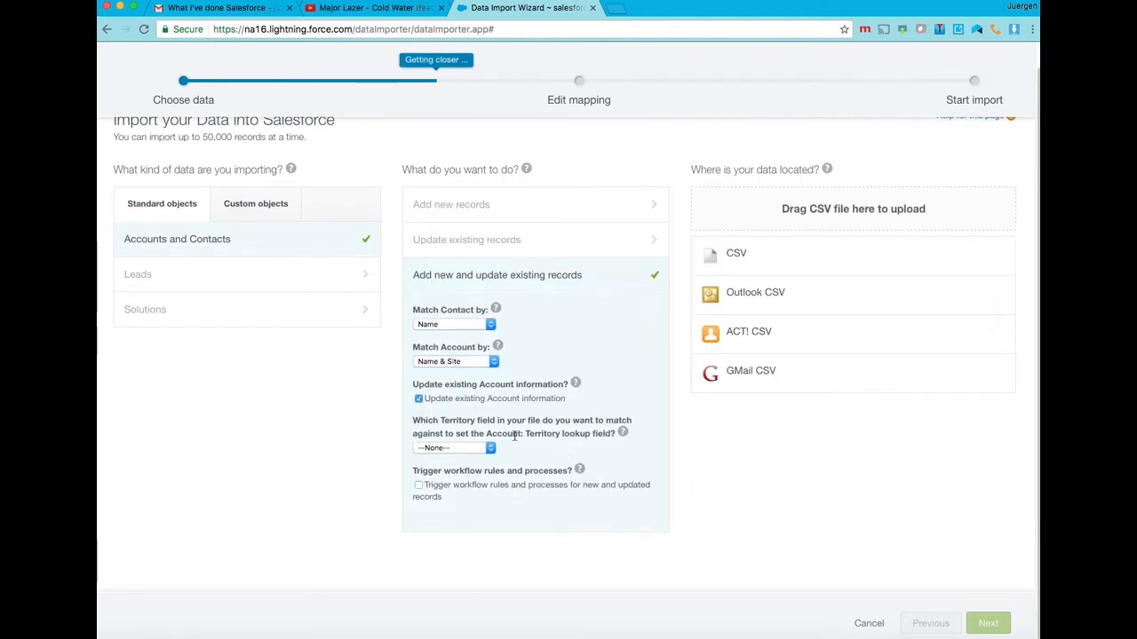
pyautogui.click(418, 399)
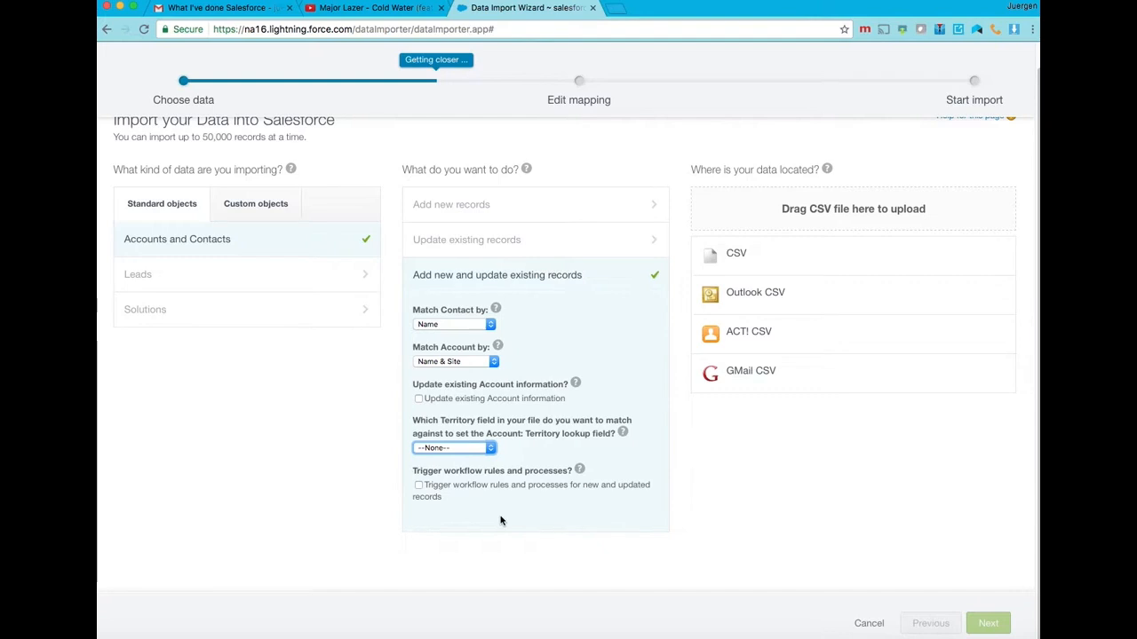
pyautogui.click(461, 448)
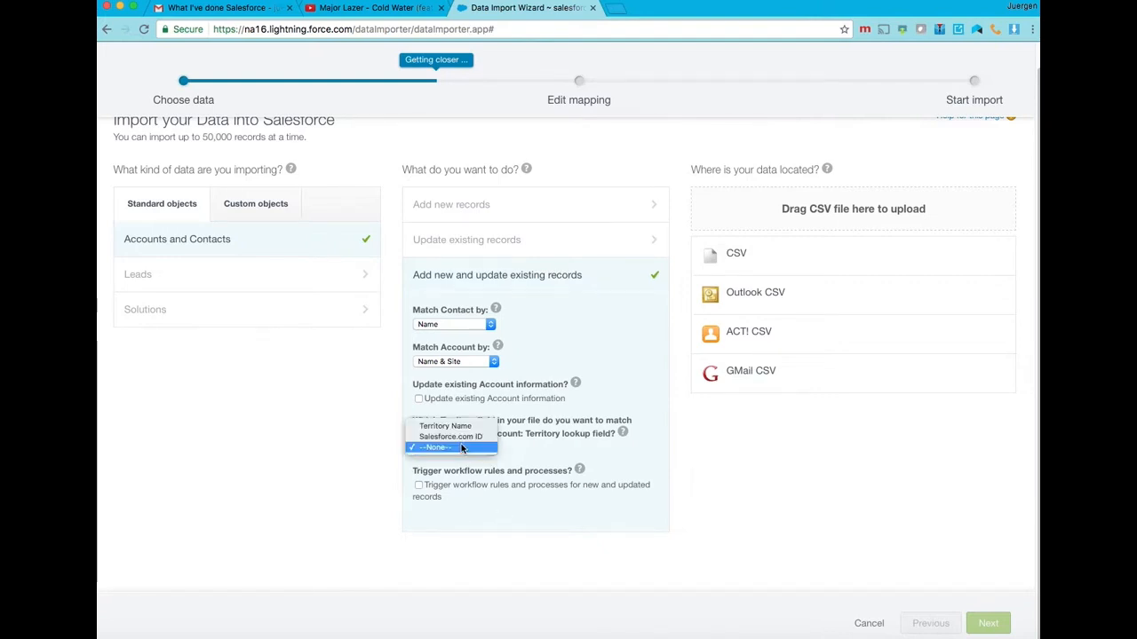
pyautogui.press('Return')
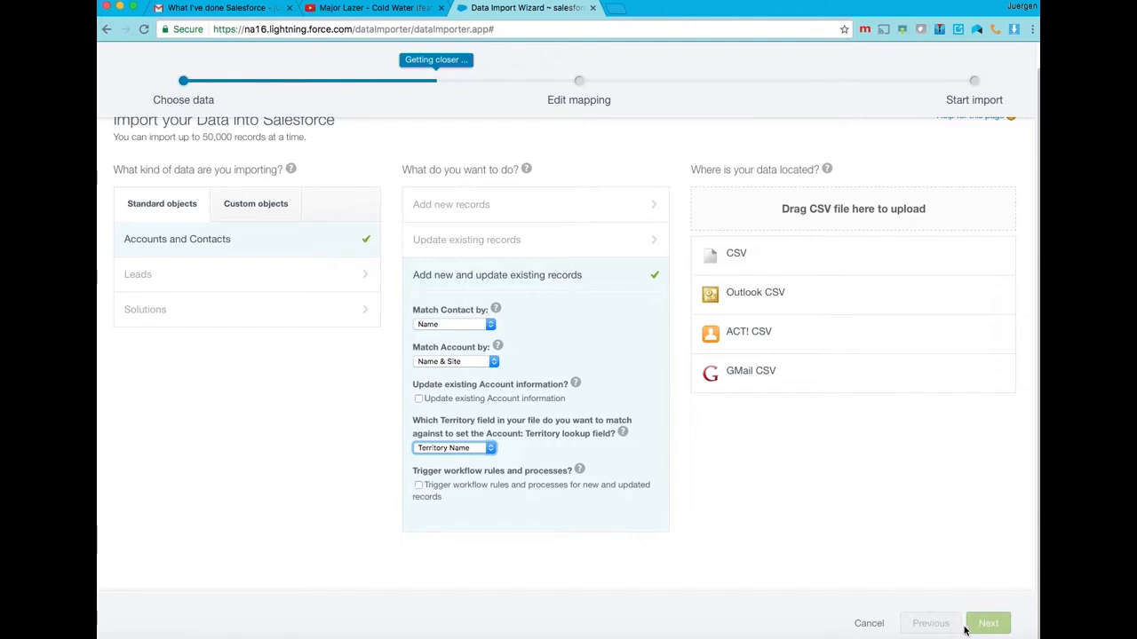
# Step: Select the CSV file SFSLSDTA1232017.csv as the data source and continue to field mapping
pyautogui.click(810, 264)
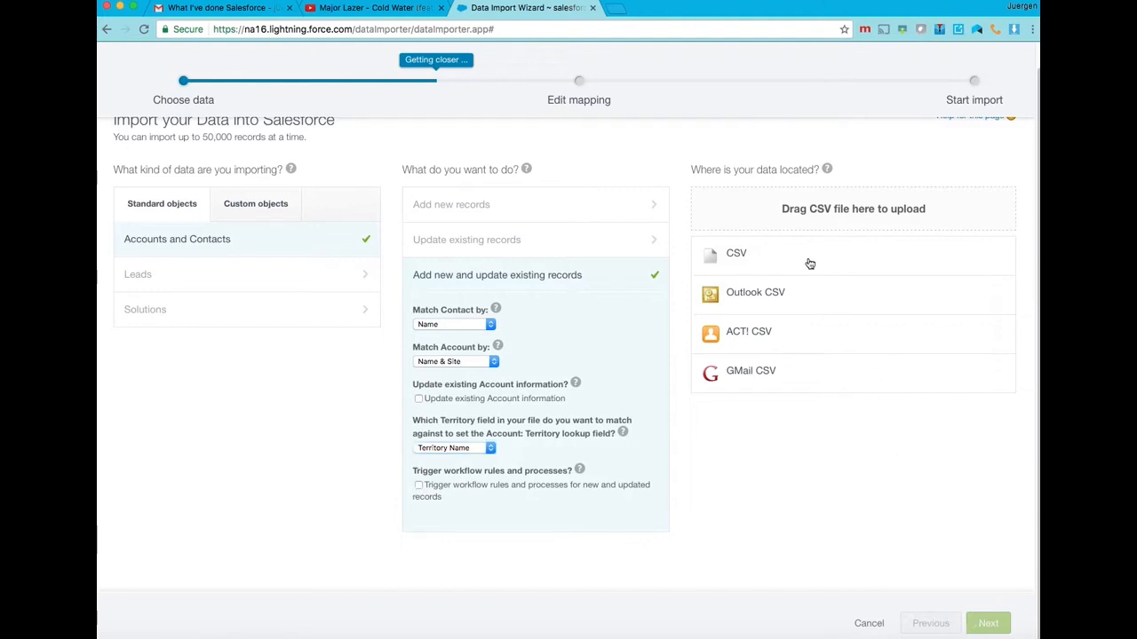
pyautogui.click(807, 262)
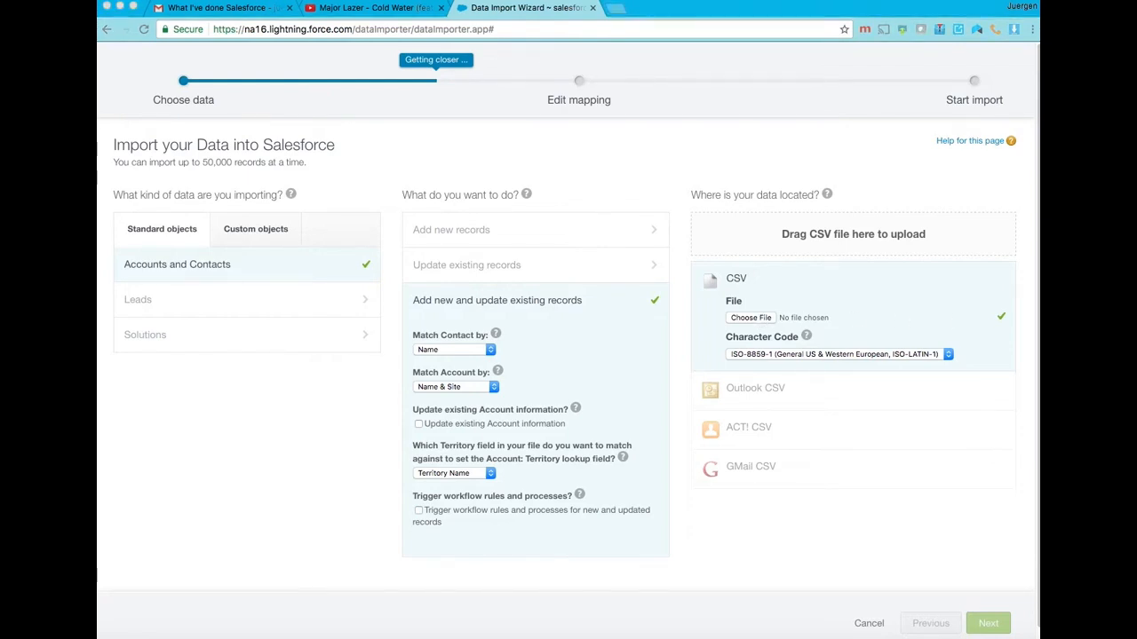
pyautogui.click(546, 245)
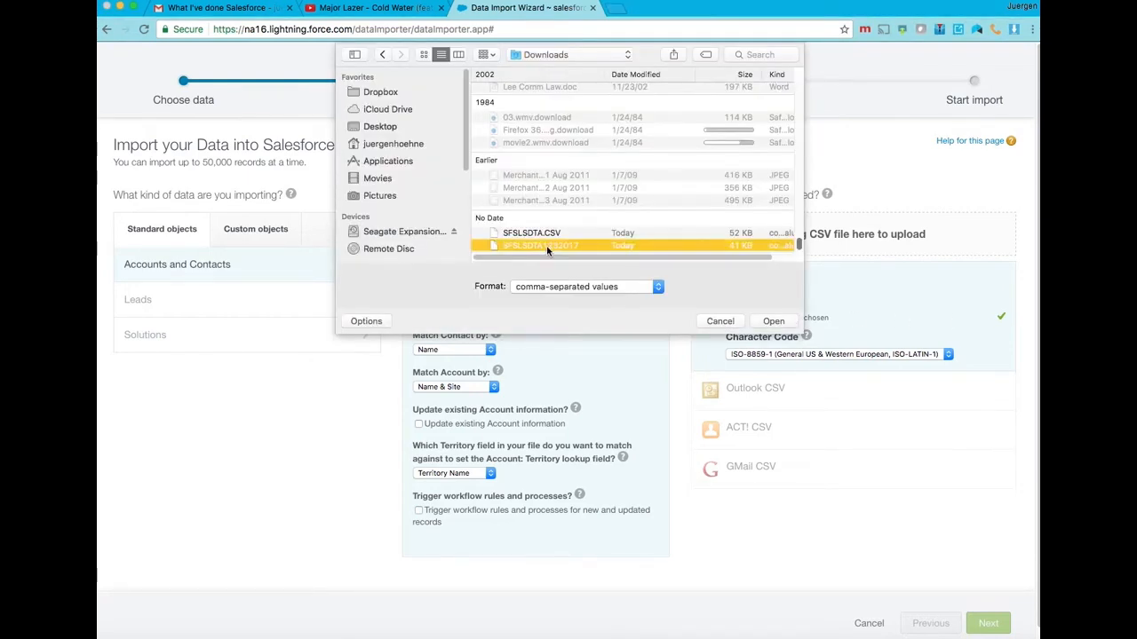
pyautogui.doubleClick(546, 245)
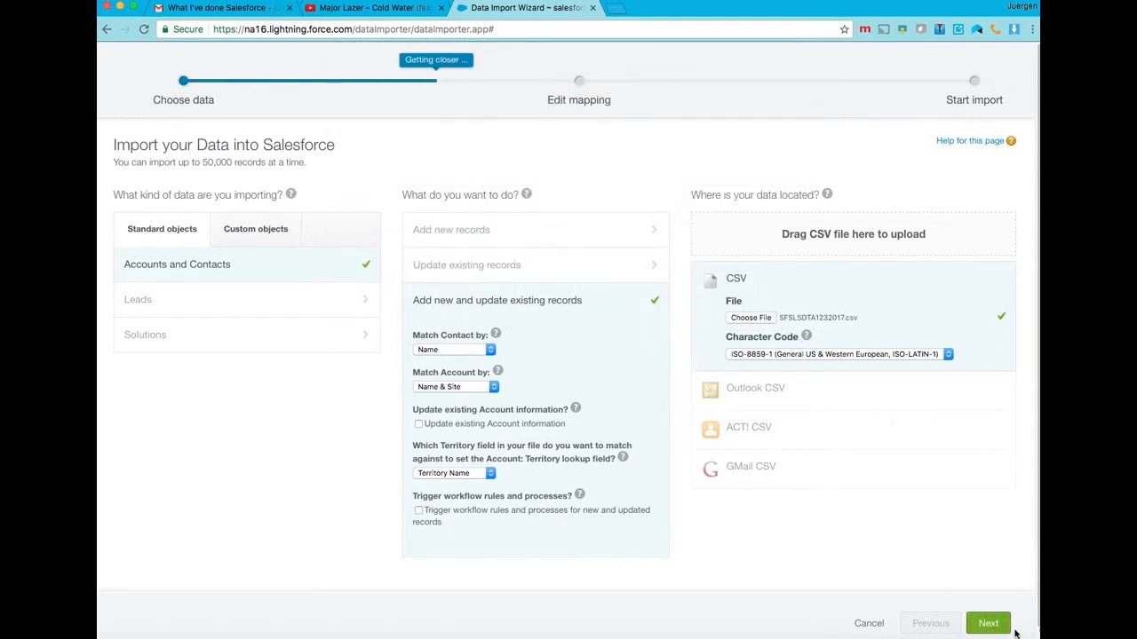
pyautogui.click(980, 624)
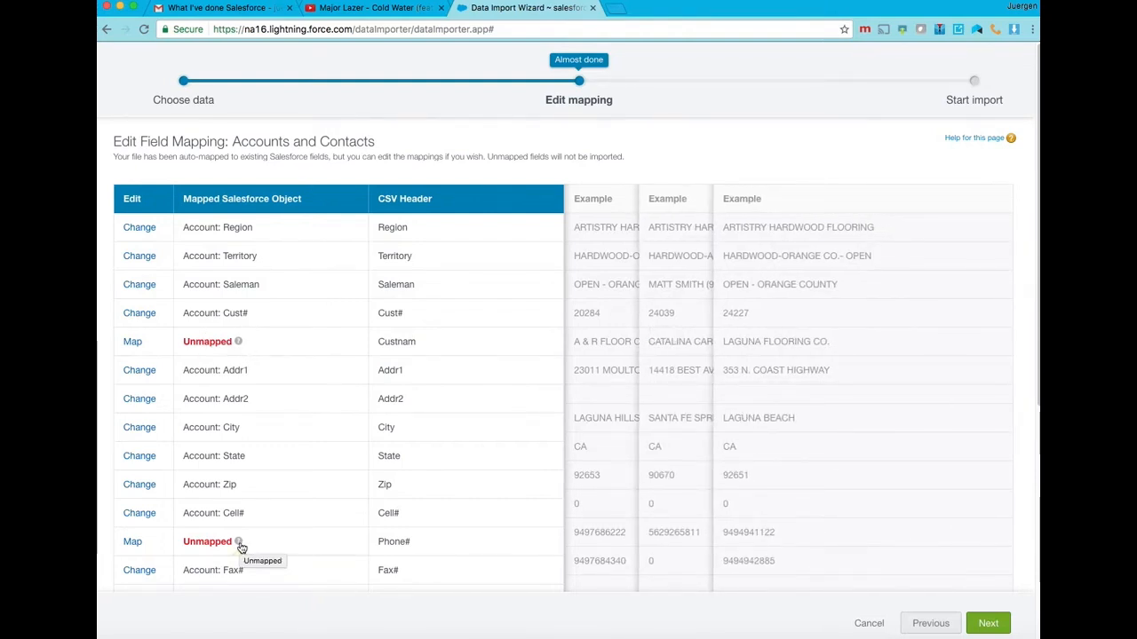
# Step: Review the automatic field mapping and map the unmapped Phone# column to Contact: Phone
pyautogui.scroll(-5, 352, 430)
pyautogui.scroll(6, 352, 429)
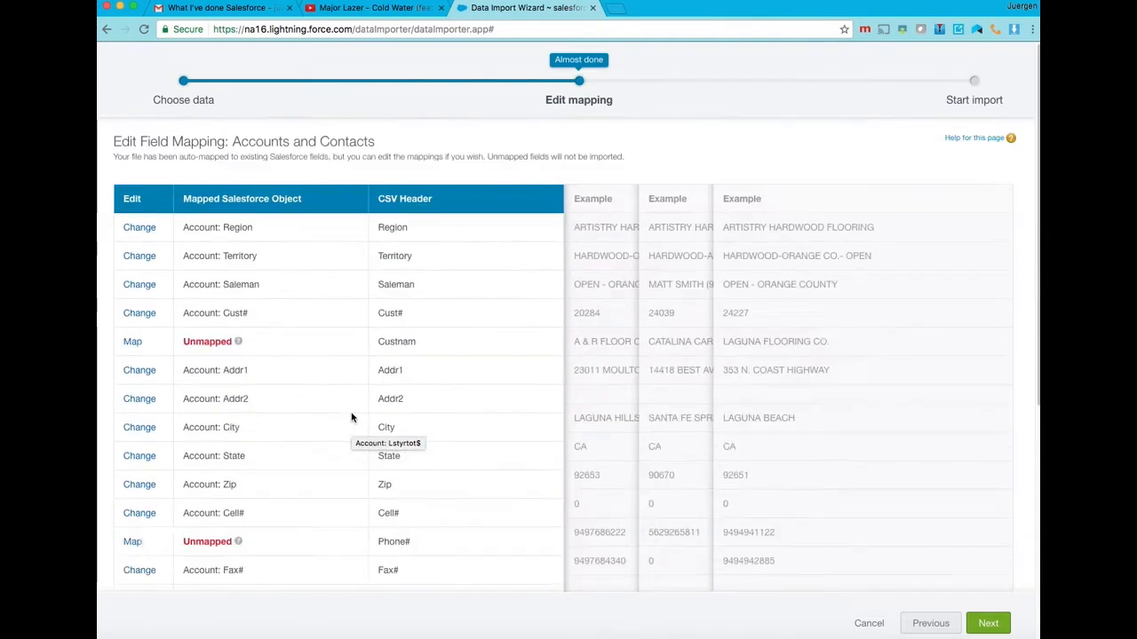
pyautogui.scroll(-3, 351, 417)
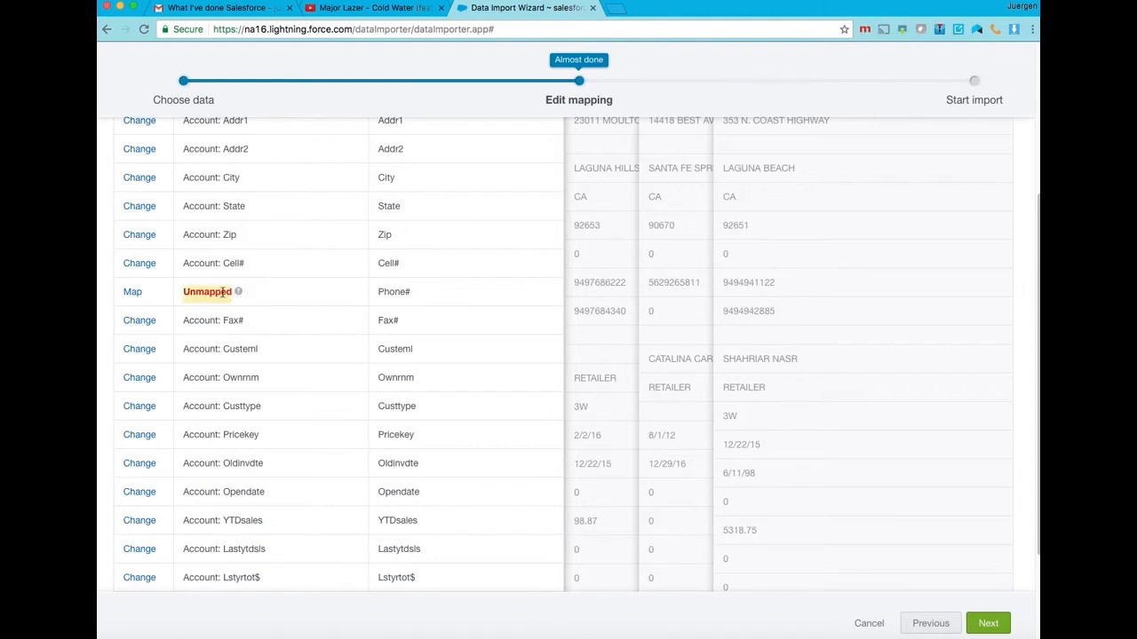
pyautogui.click(133, 291)
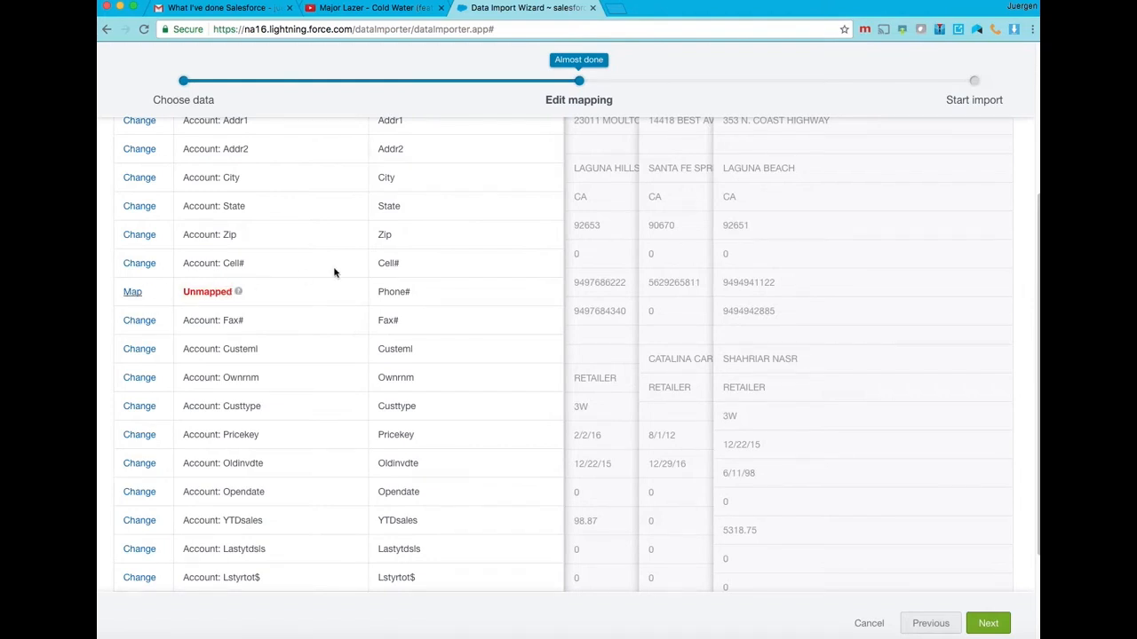
pyautogui.scroll(-10, 591, 249)
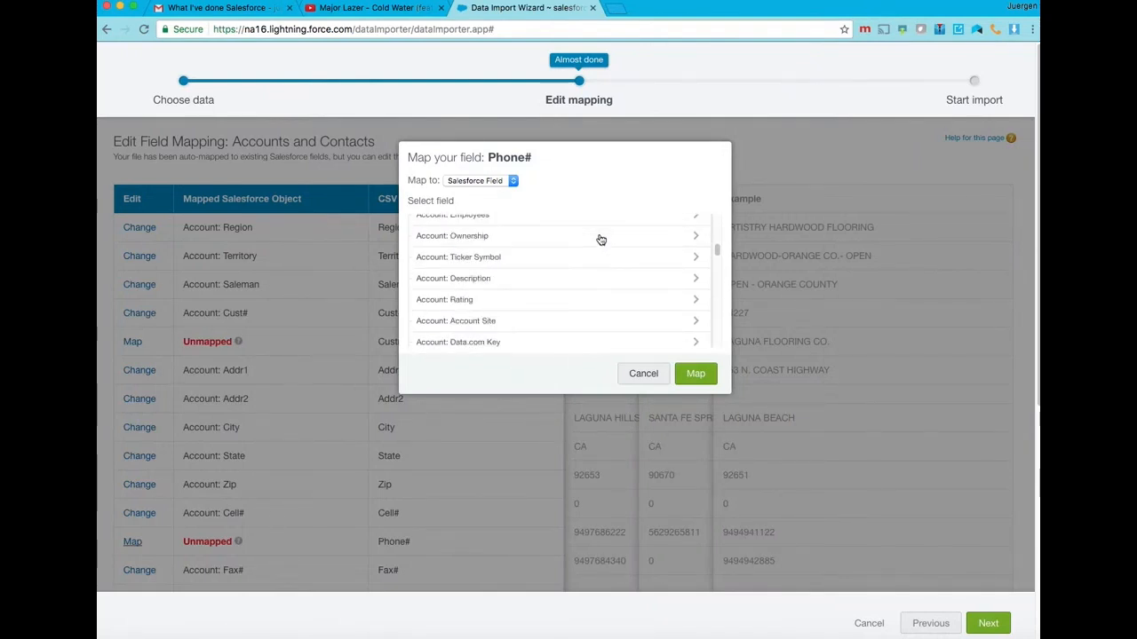
pyautogui.scroll(9, 597, 266)
pyautogui.scroll(-10, 597, 266)
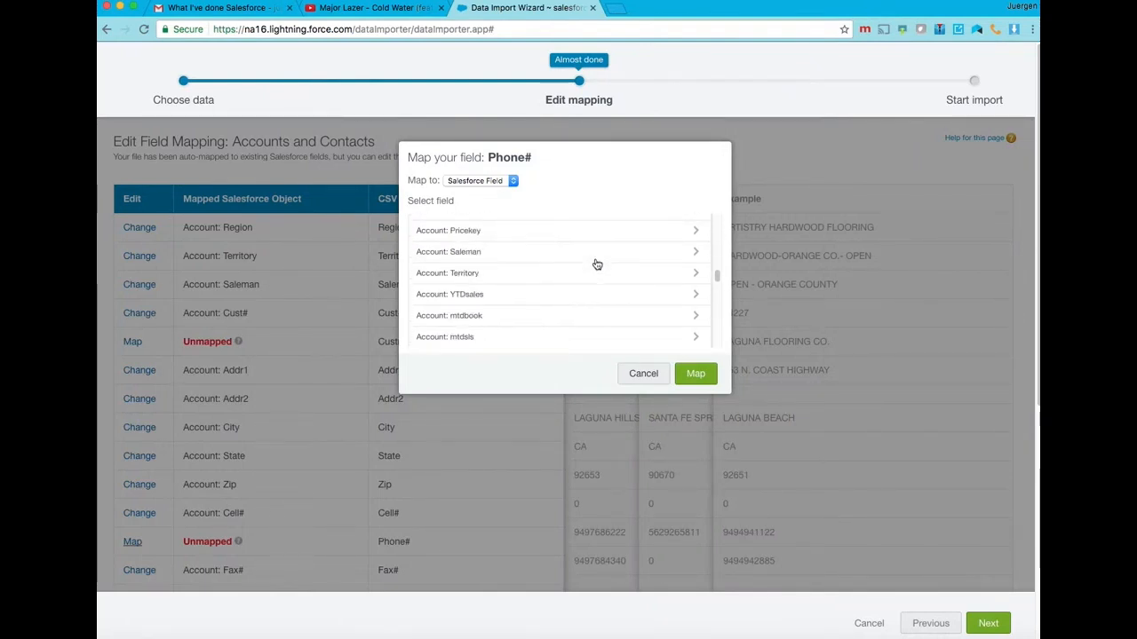
pyautogui.scroll(-5, 597, 264)
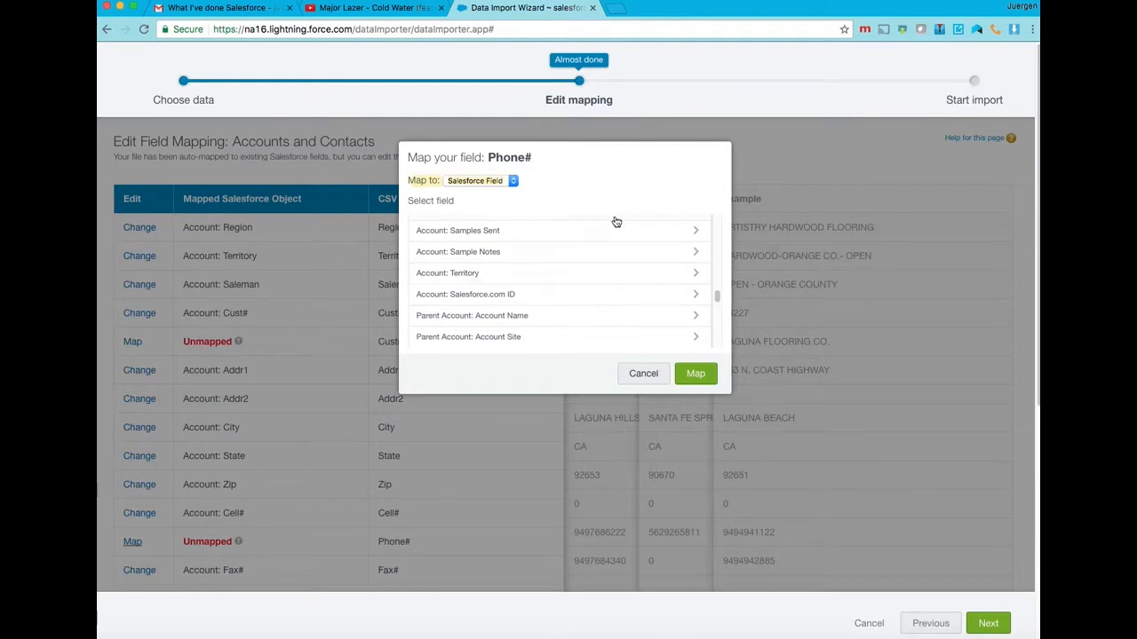
pyautogui.scroll(-5, 632, 280)
pyautogui.scroll(-6, 632, 280)
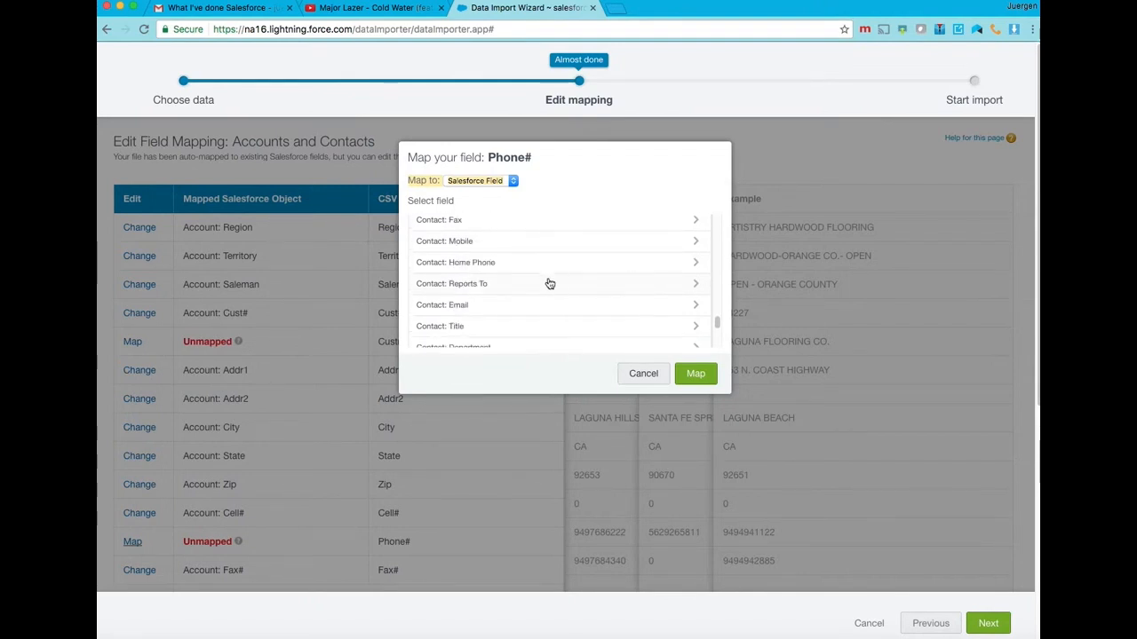
pyautogui.scroll(2, 525, 272)
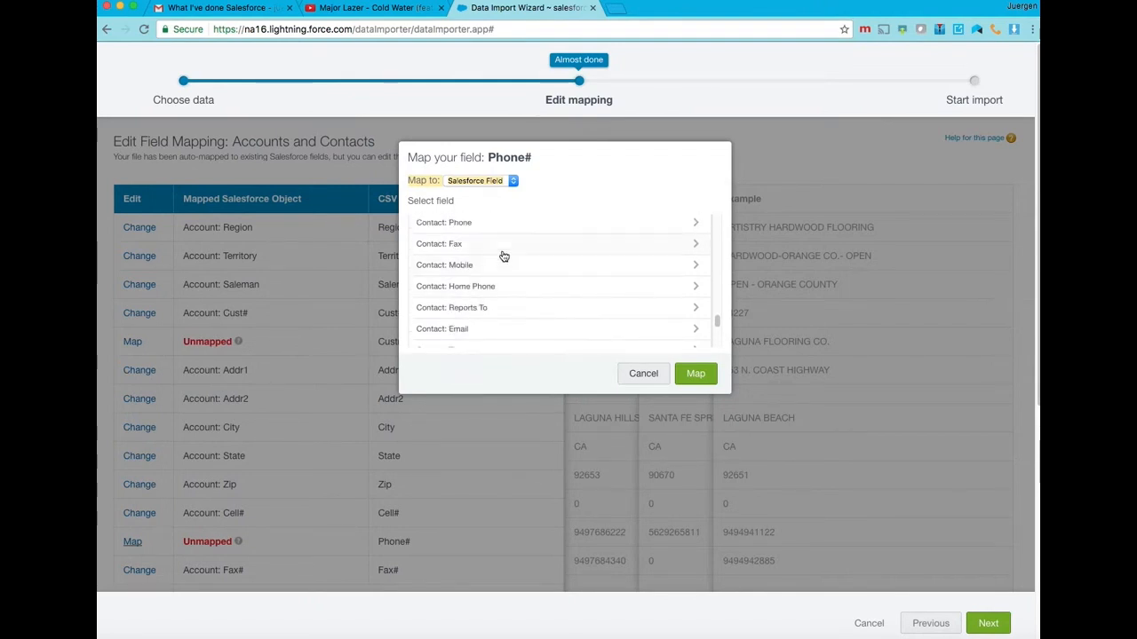
pyautogui.click(488, 229)
pyautogui.click(698, 373)
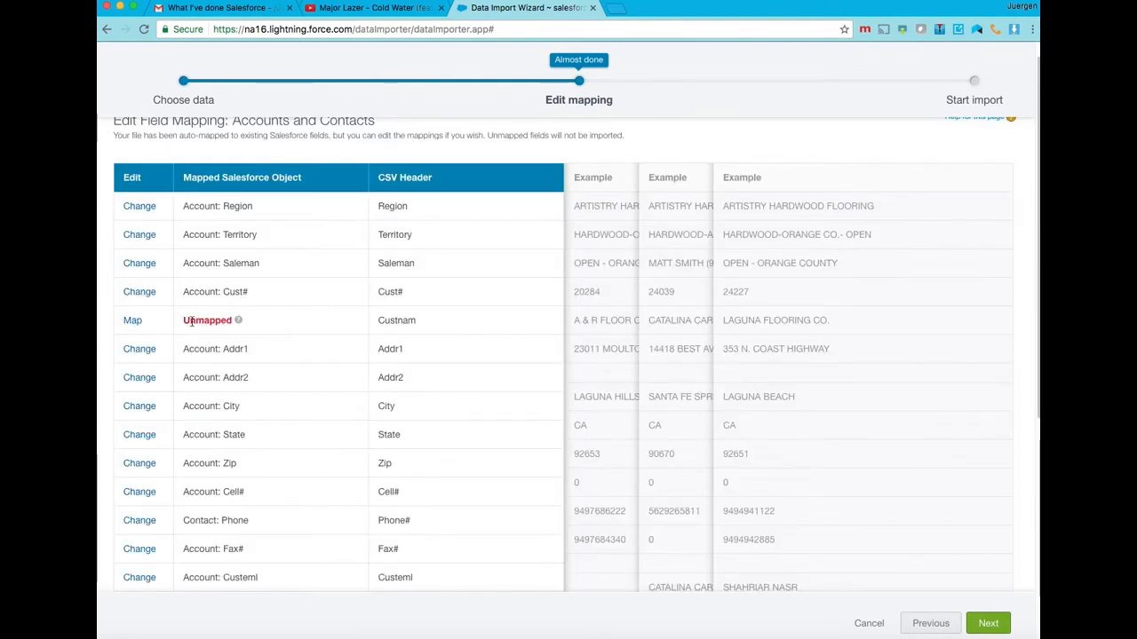
# Step: Map the Custnam column to Account: Account Name and try to continue to the import start
pyautogui.click(131, 322)
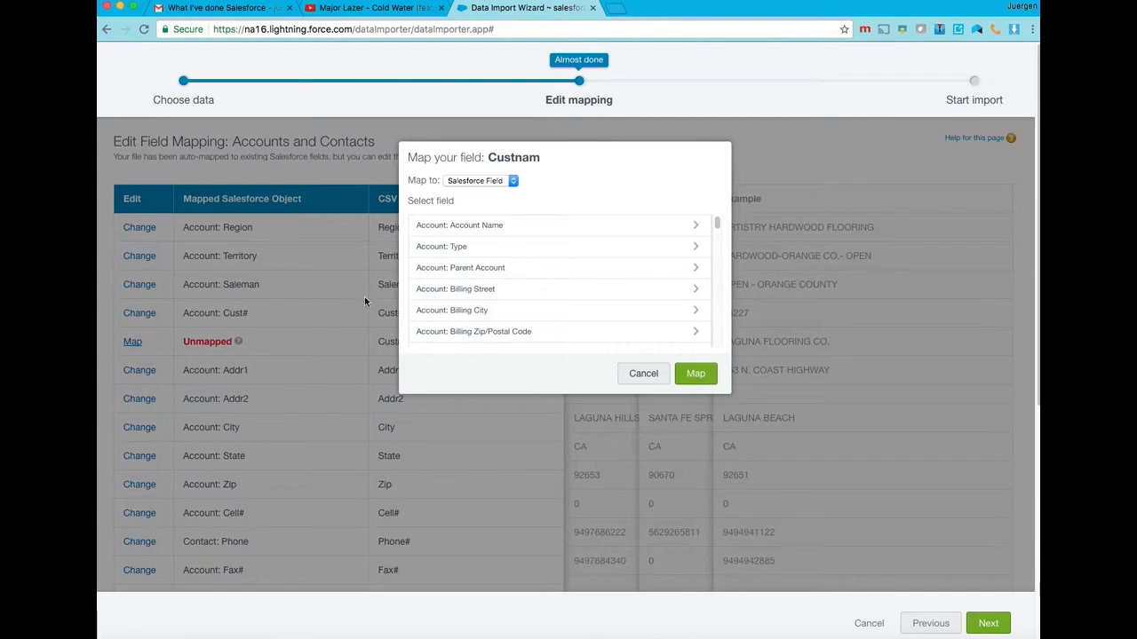
pyautogui.click(551, 231)
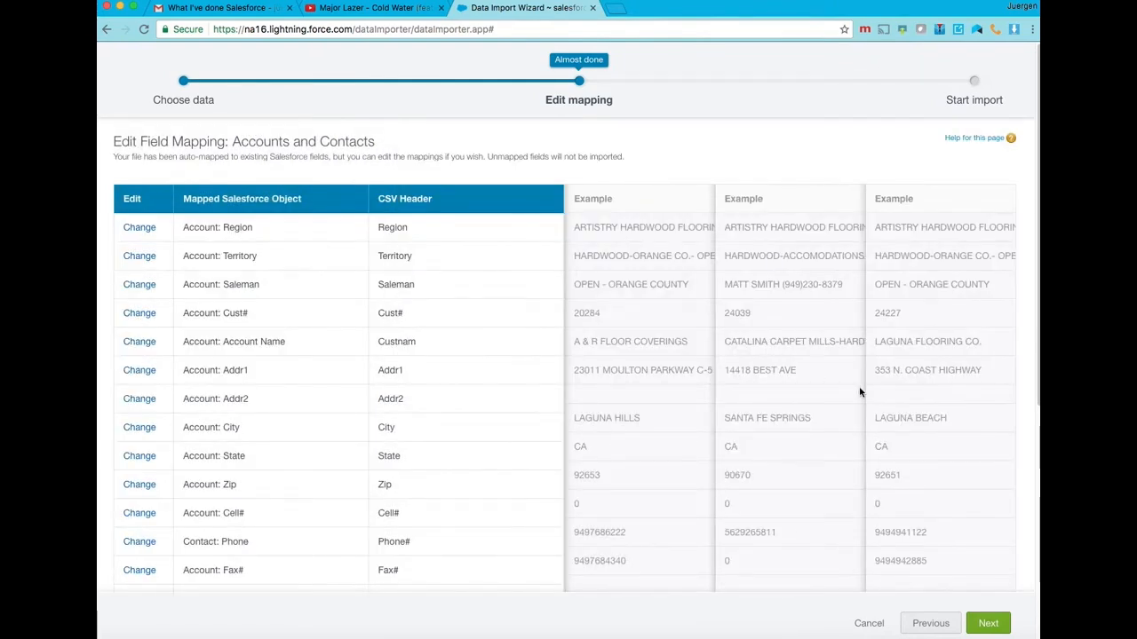
pyautogui.scroll(-5, 861, 390)
pyautogui.scroll(5, 804, 383)
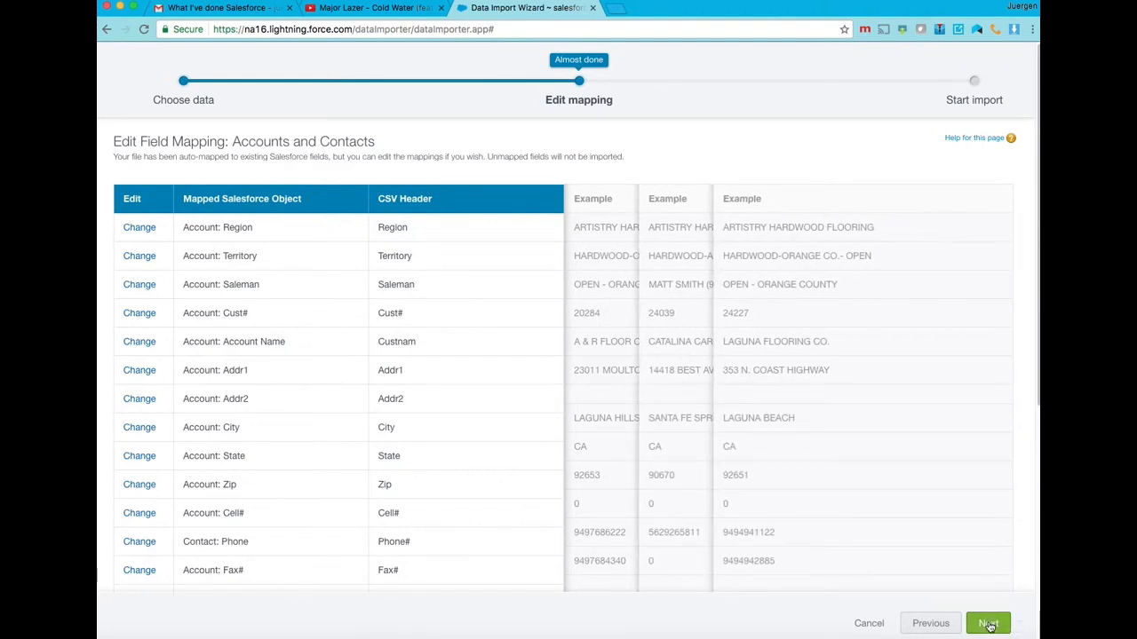
pyautogui.scroll(-5, 959, 595)
pyautogui.click(988, 624)
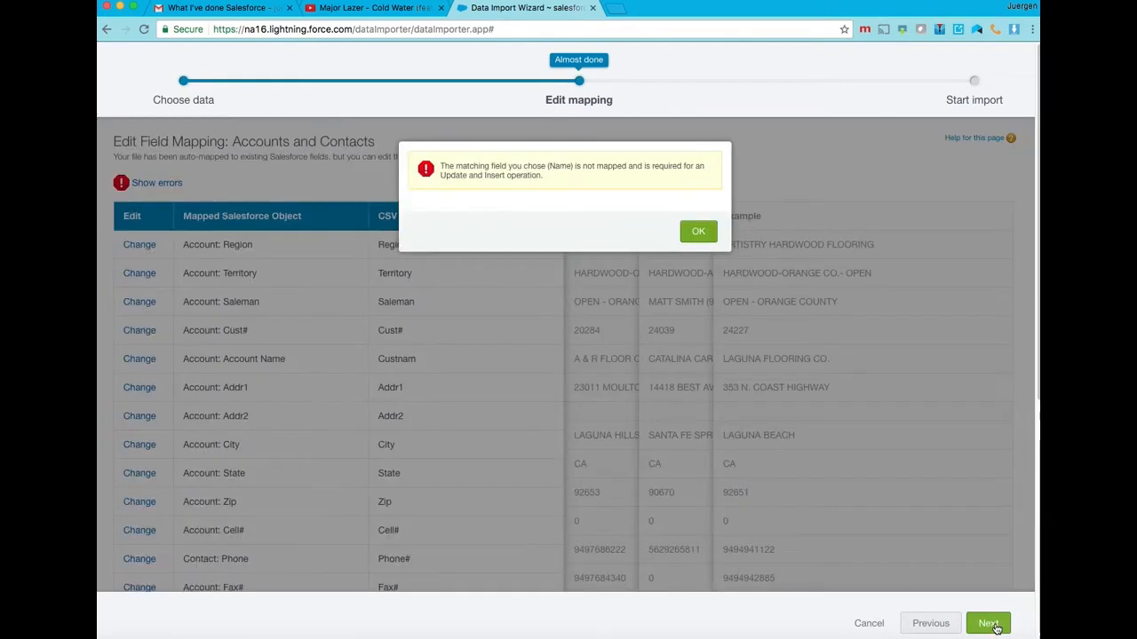
pyautogui.click(700, 233)
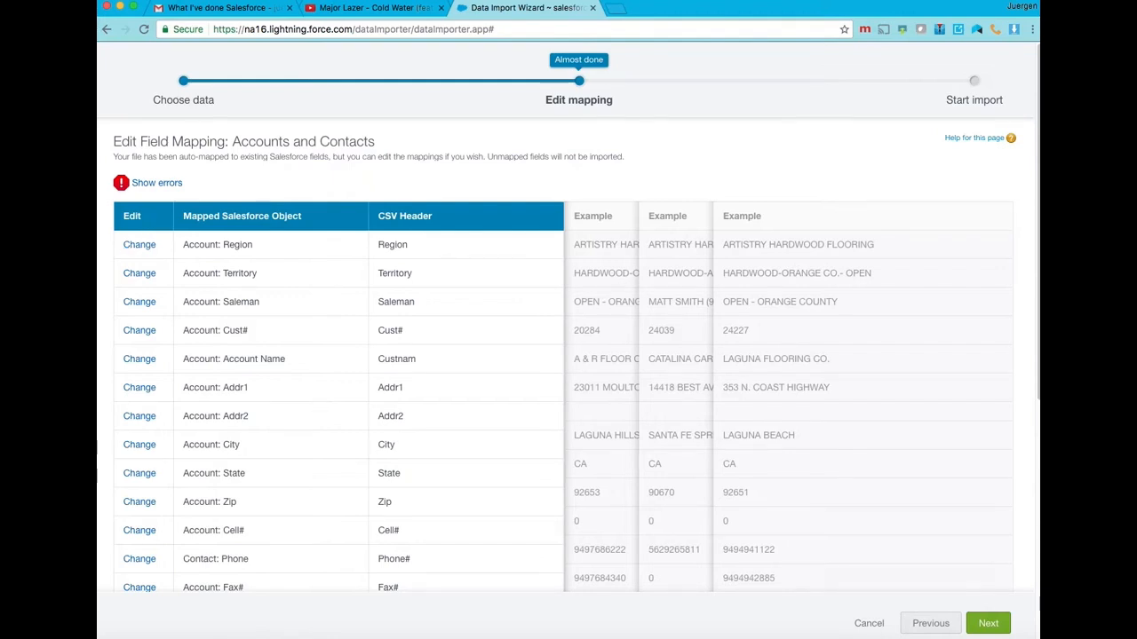
# Step: Return to the data selection stage and set contacts to be matched by Email
pyautogui.click(943, 624)
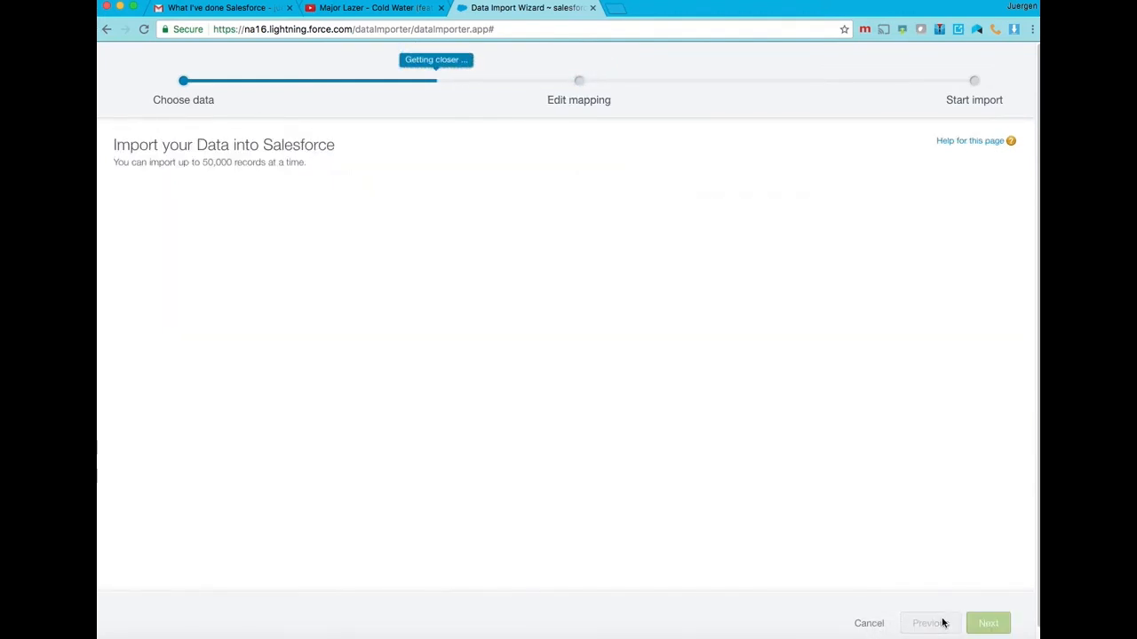
pyautogui.click(475, 352)
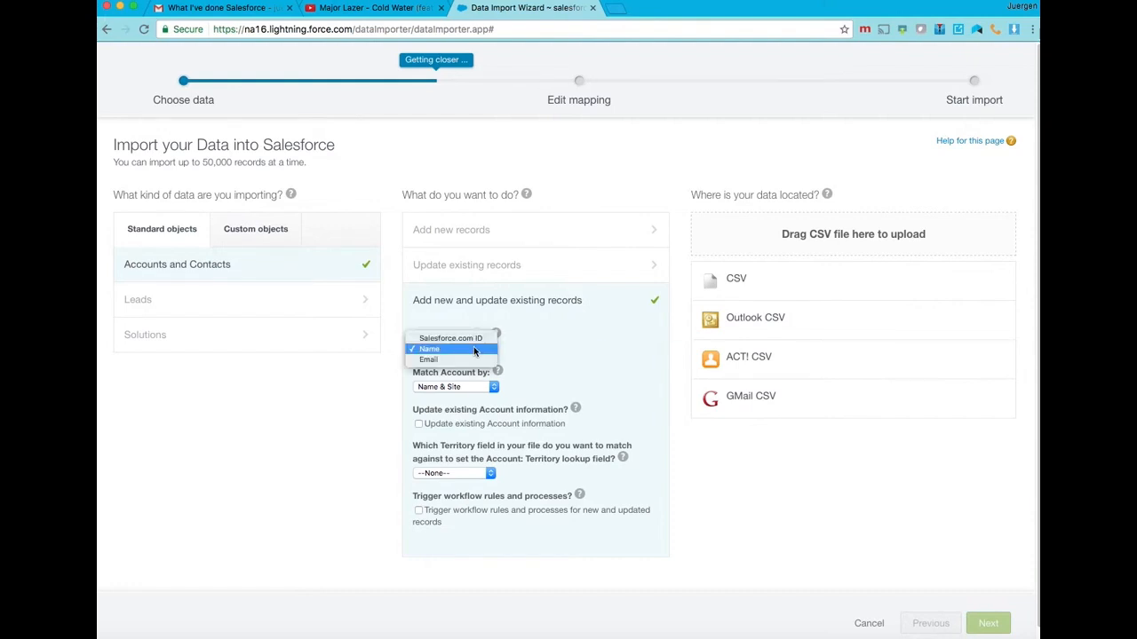
pyautogui.click(475, 352)
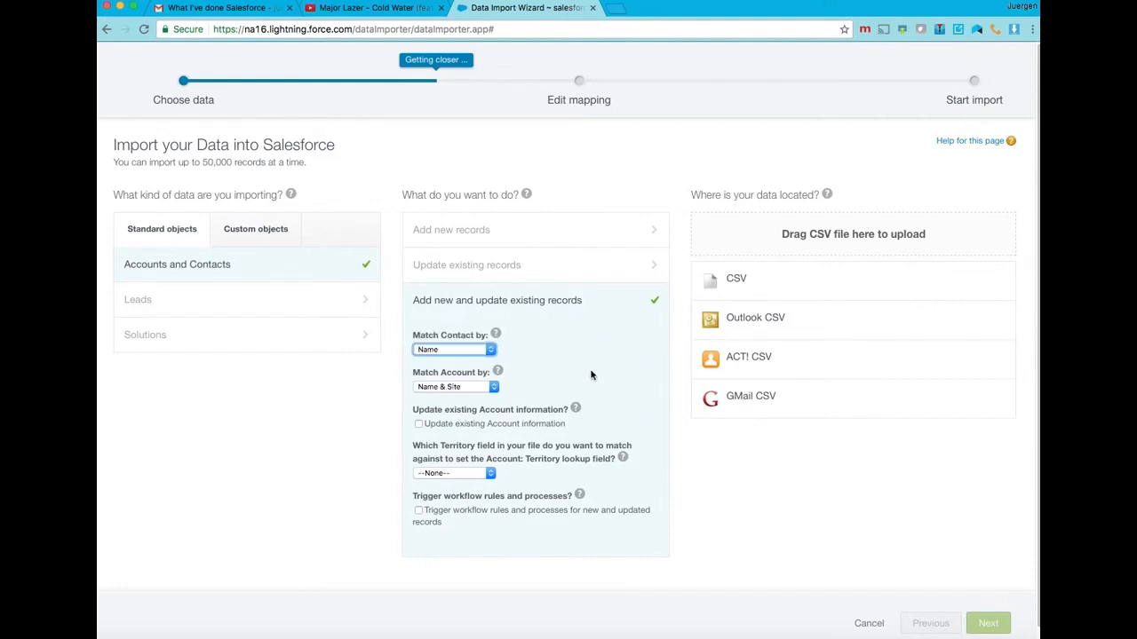
pyautogui.click(477, 353)
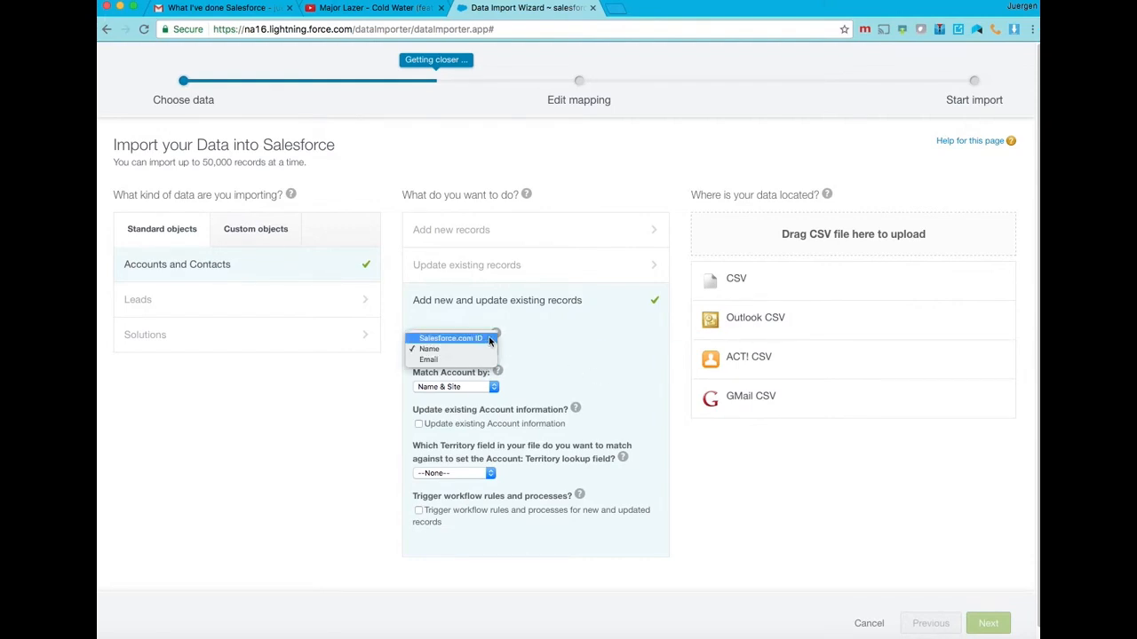
pyautogui.click(478, 360)
# Step: Examine the options available for matching accounts and contacts
pyautogui.click(484, 387)
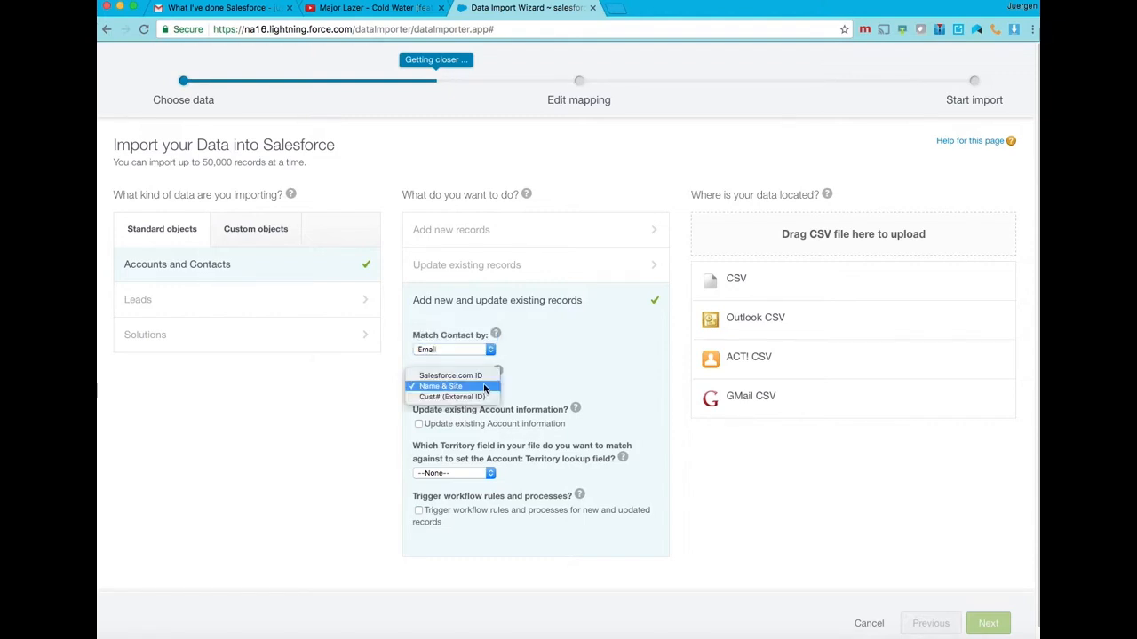
pyautogui.click(483, 387)
pyautogui.click(461, 391)
pyautogui.click(588, 381)
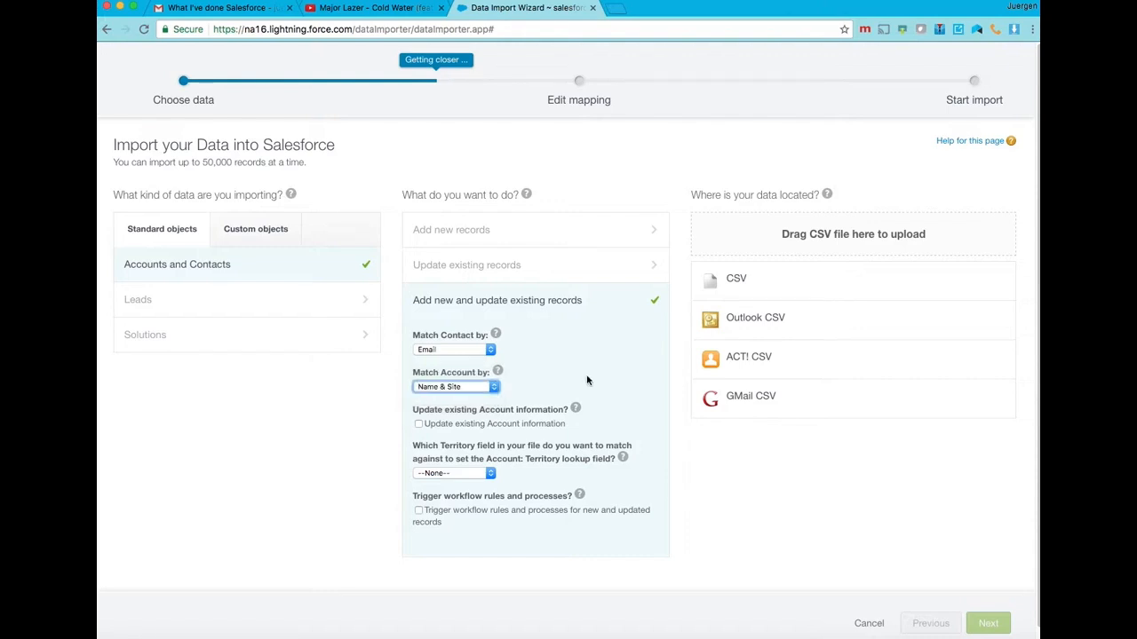
pyautogui.click(466, 349)
pyautogui.click(461, 350)
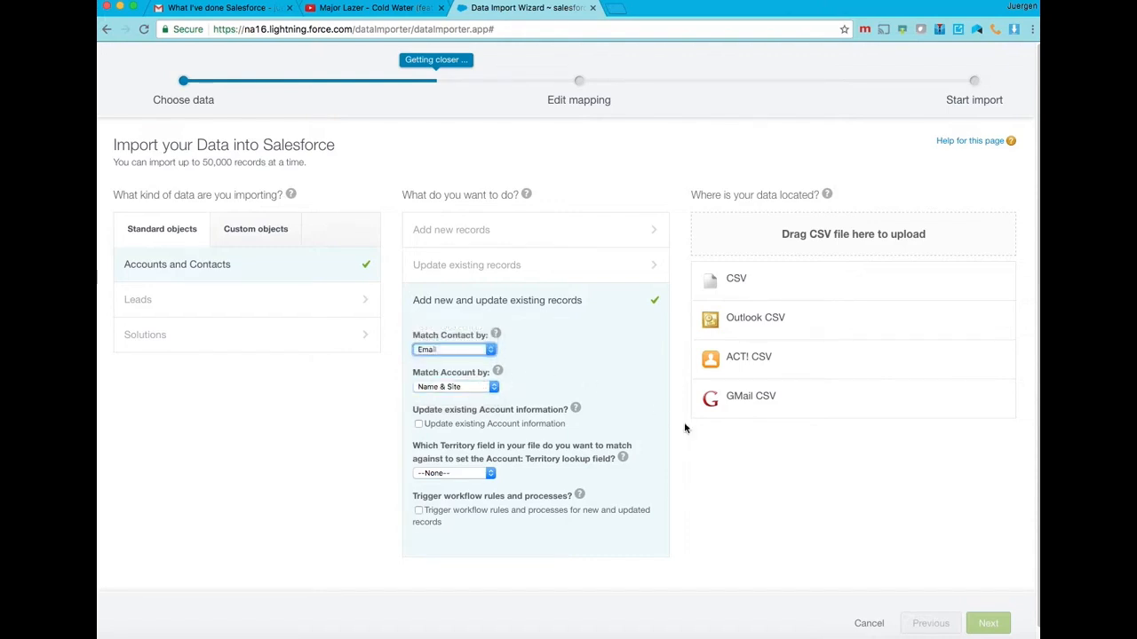
pyautogui.click(452, 352)
pyautogui.click(453, 352)
# Step: Choose the CSV file SFSLSDTA1232017 as the data source and continue to the field mapping
pyautogui.click(735, 287)
pyautogui.click(813, 318)
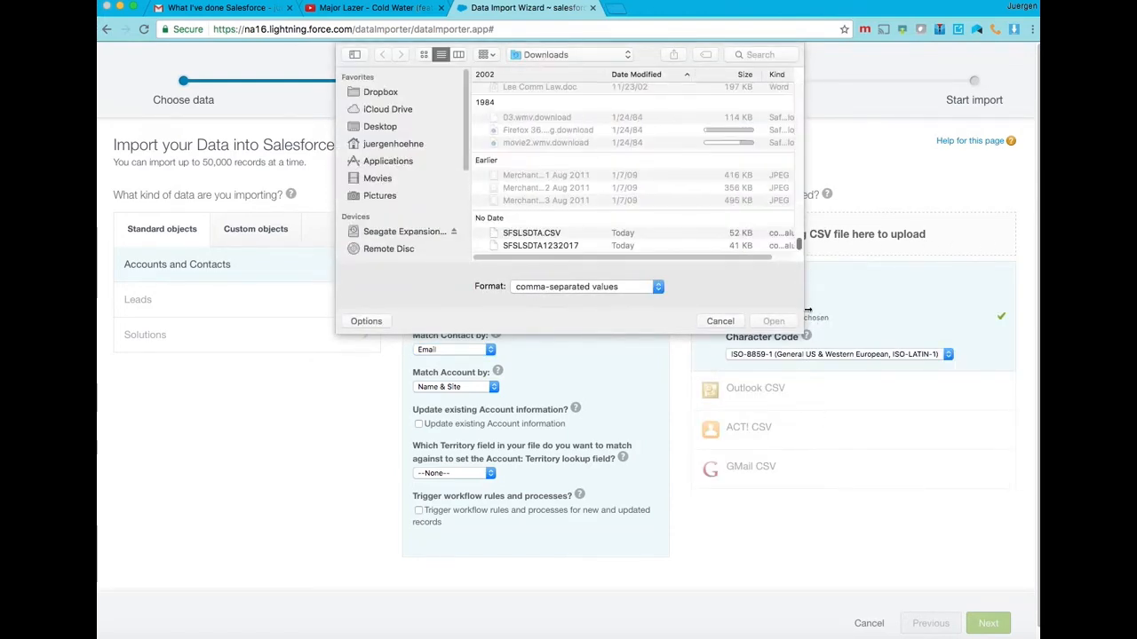
pyautogui.doubleClick(540, 245)
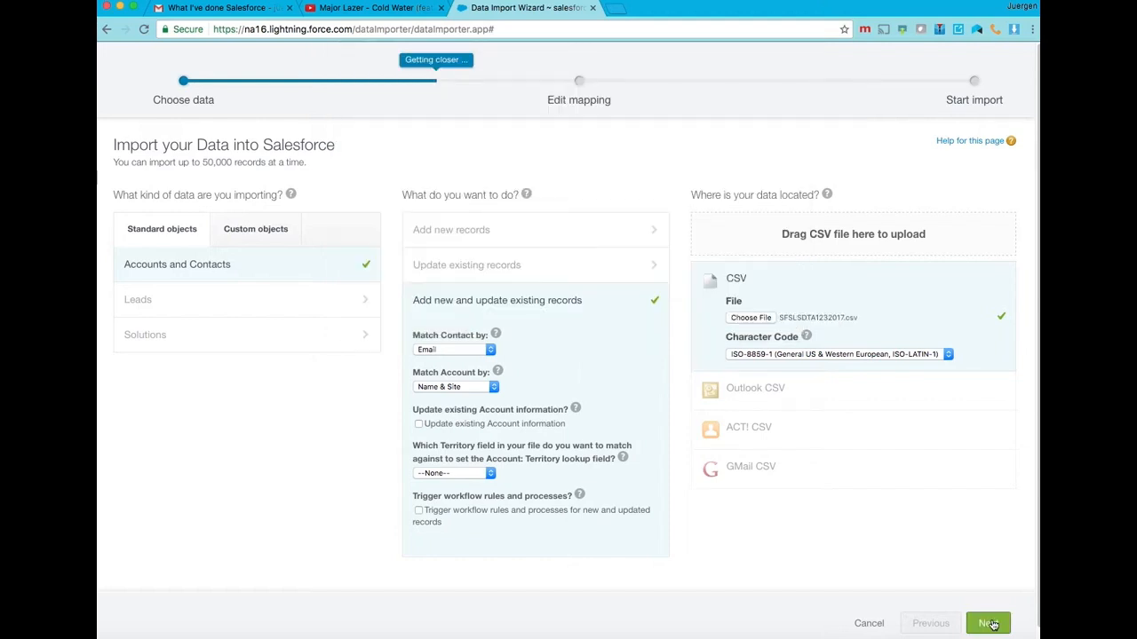
pyautogui.click(992, 625)
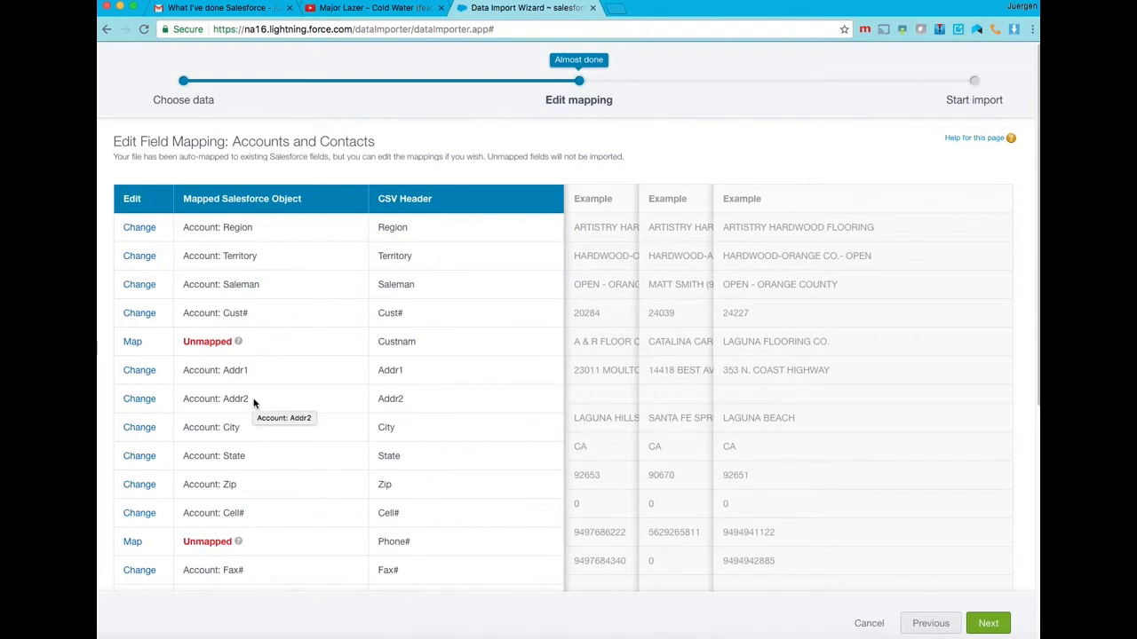
pyautogui.scroll(-2, 296, 481)
pyautogui.click(131, 451)
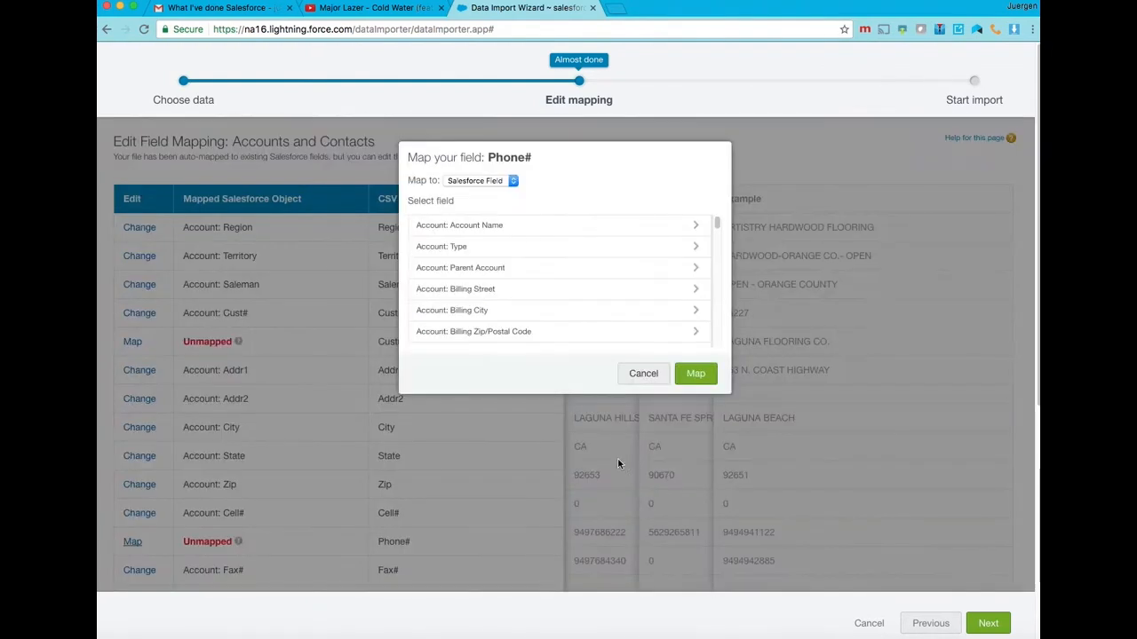
pyautogui.moveTo(715, 225); pyautogui.dragTo(718, 308)
pyautogui.click(611, 302)
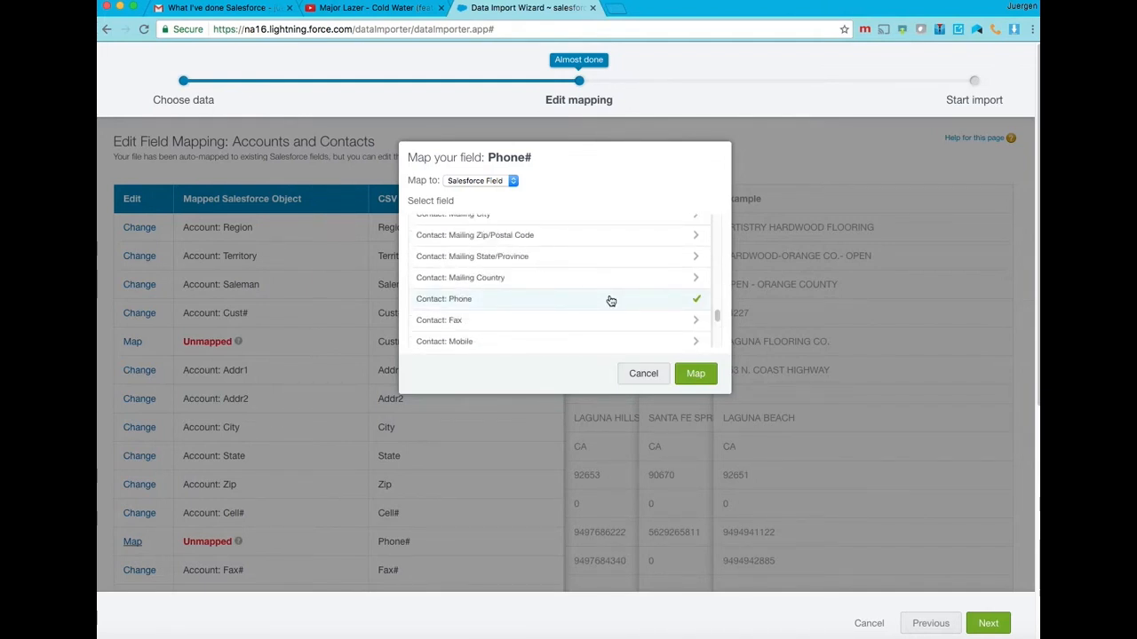
pyautogui.moveTo(716, 315); pyautogui.dragTo(711, 263)
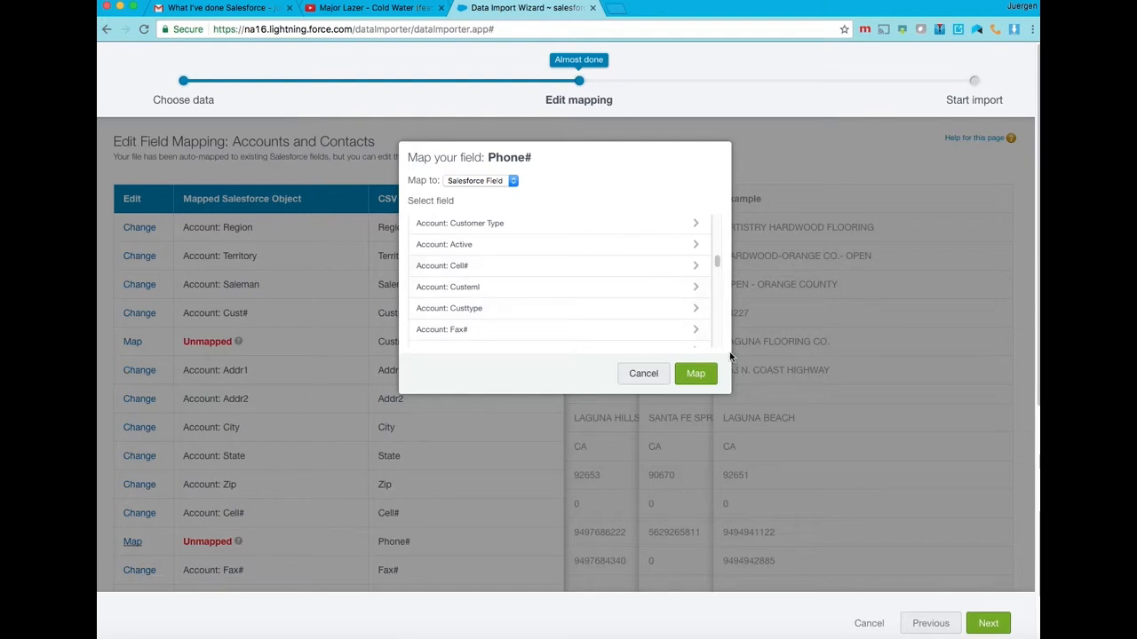
pyautogui.moveTo(716, 261); pyautogui.dragTo(717, 228)
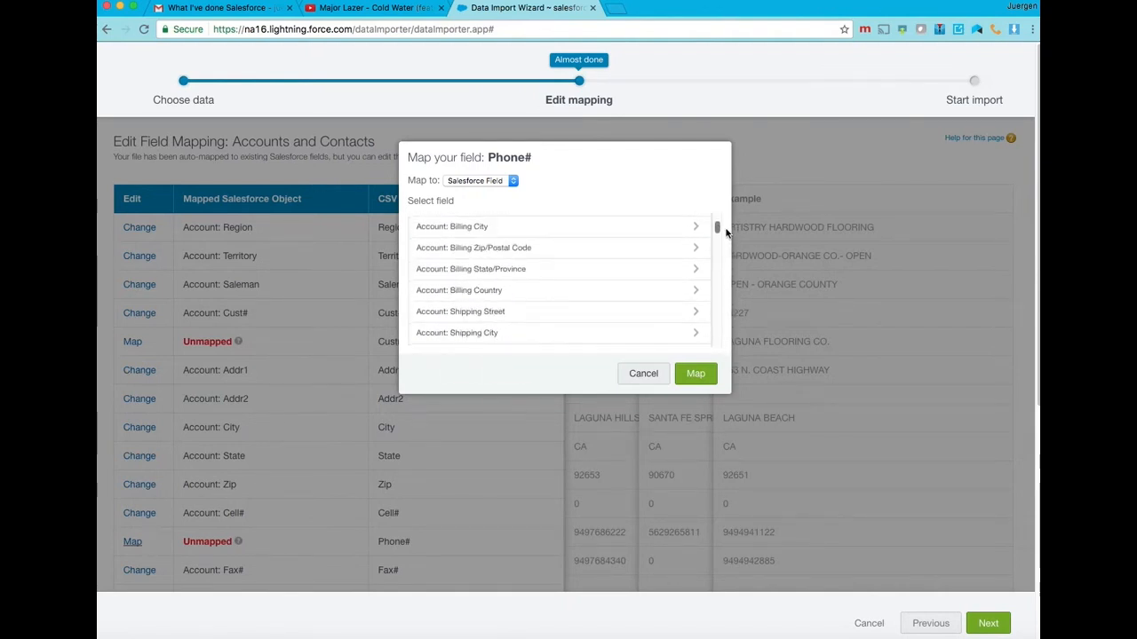
pyautogui.press('Escape')
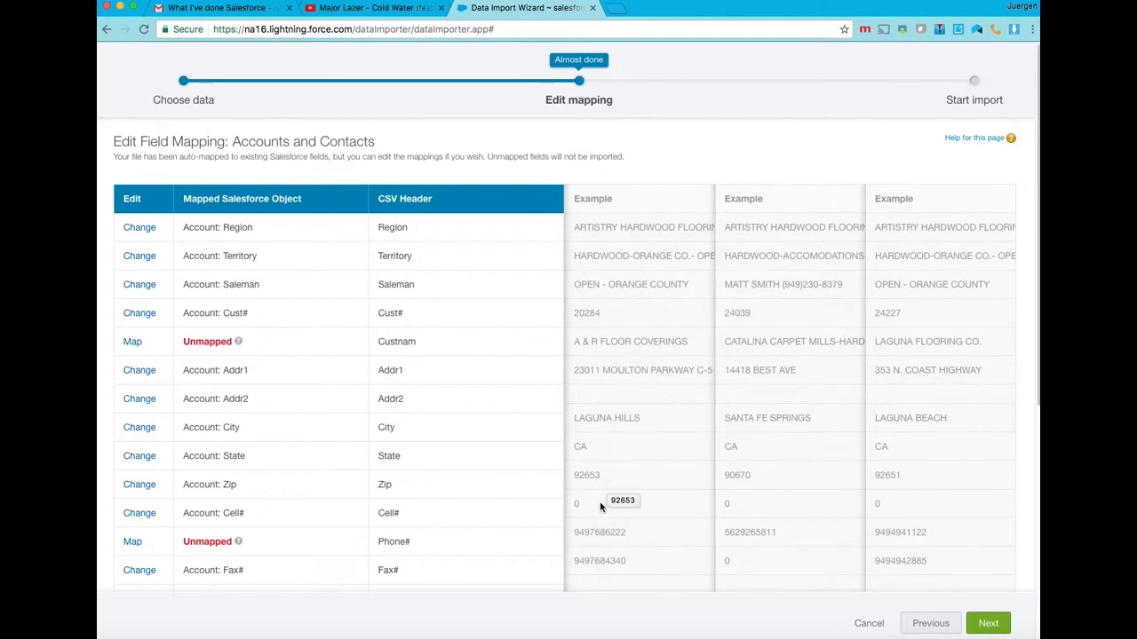
# Step: Map the unmapped Phone# column to Account: Cell#
pyautogui.click(133, 541)
pyautogui.scroll(-10, 538, 259)
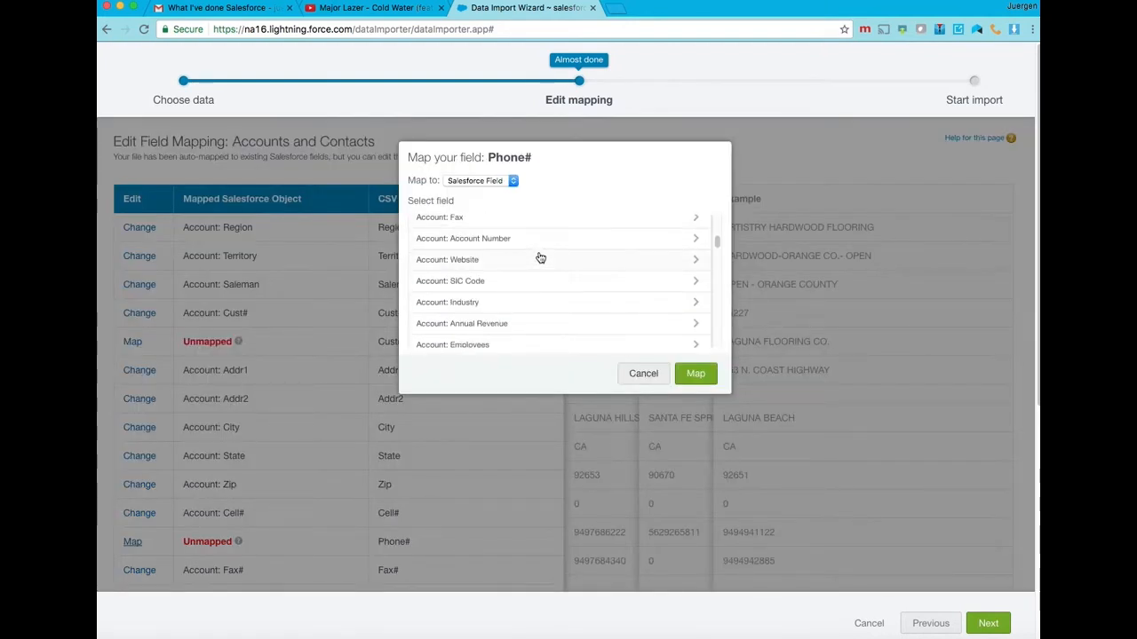
pyautogui.scroll(-5, 540, 257)
pyautogui.click(543, 284)
pyautogui.click(695, 374)
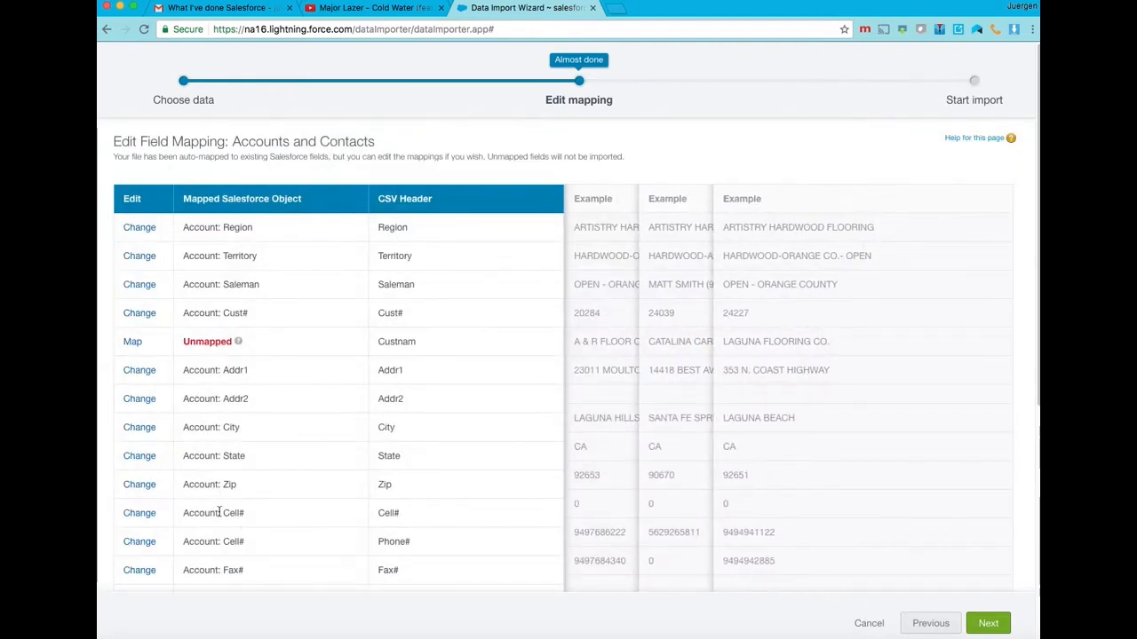
# Step: Add Account: Sample Notes to the mapping of the Cell# column
pyautogui.click(135, 515)
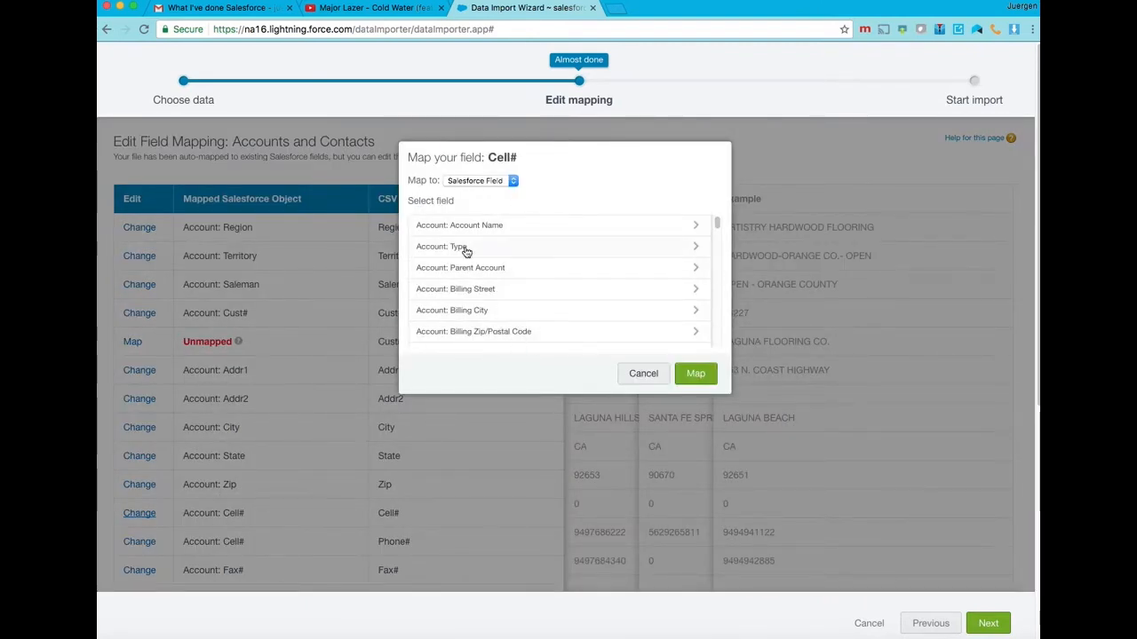
pyautogui.scroll(-10, 466, 266)
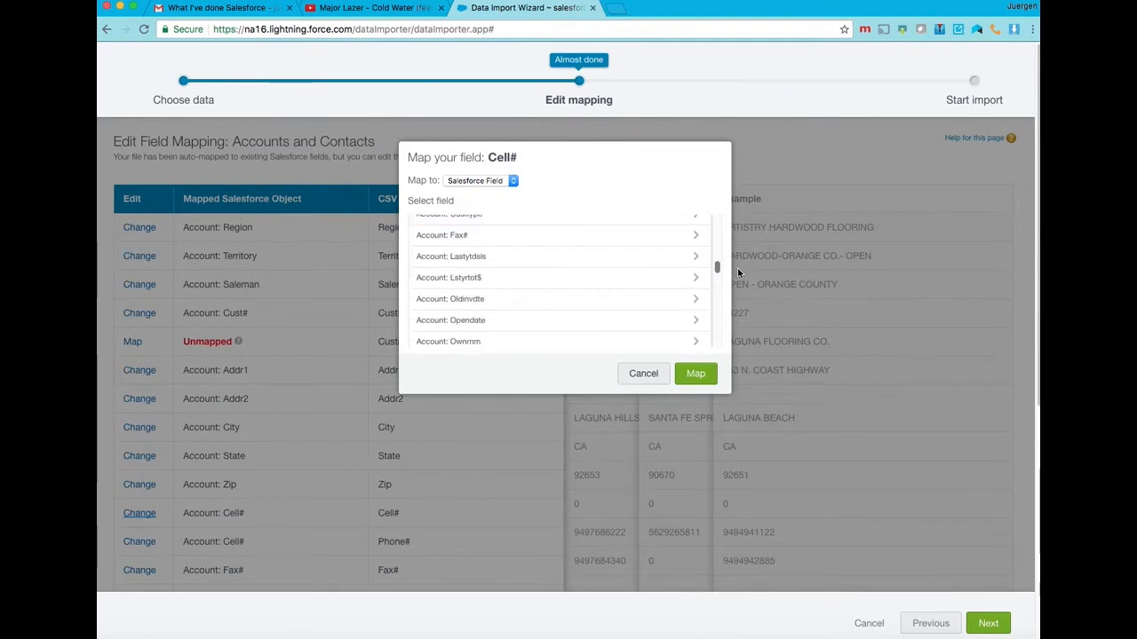
pyautogui.scroll(-2, 554, 280)
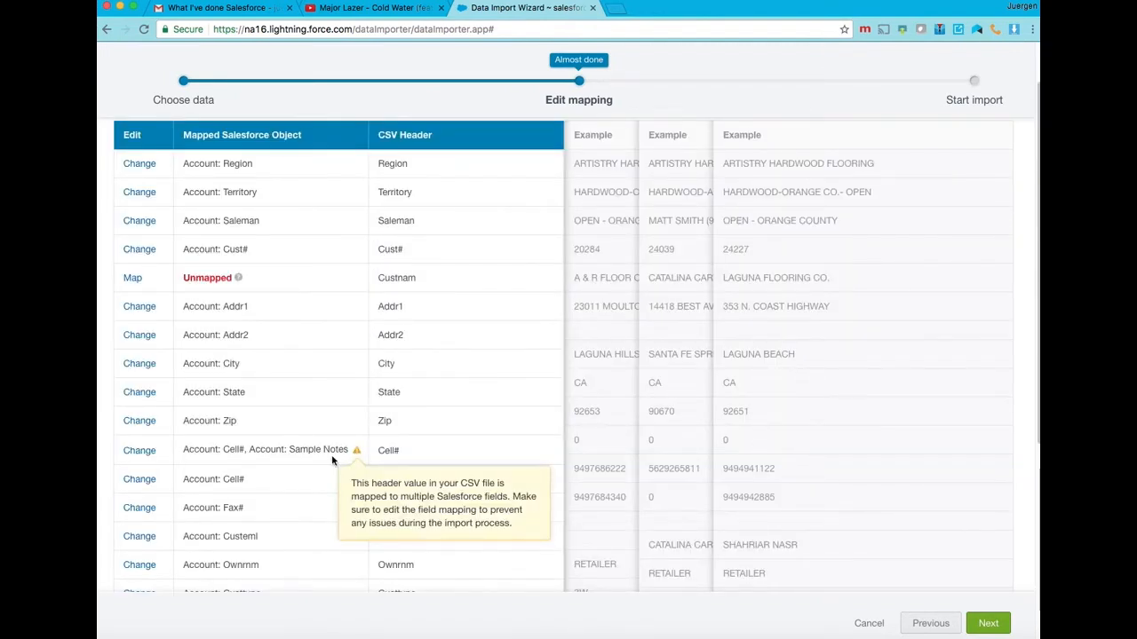
# Step: Remove Account: Cell# from the Cell# column's mapping and try to continue to the import start
pyautogui.click(140, 450)
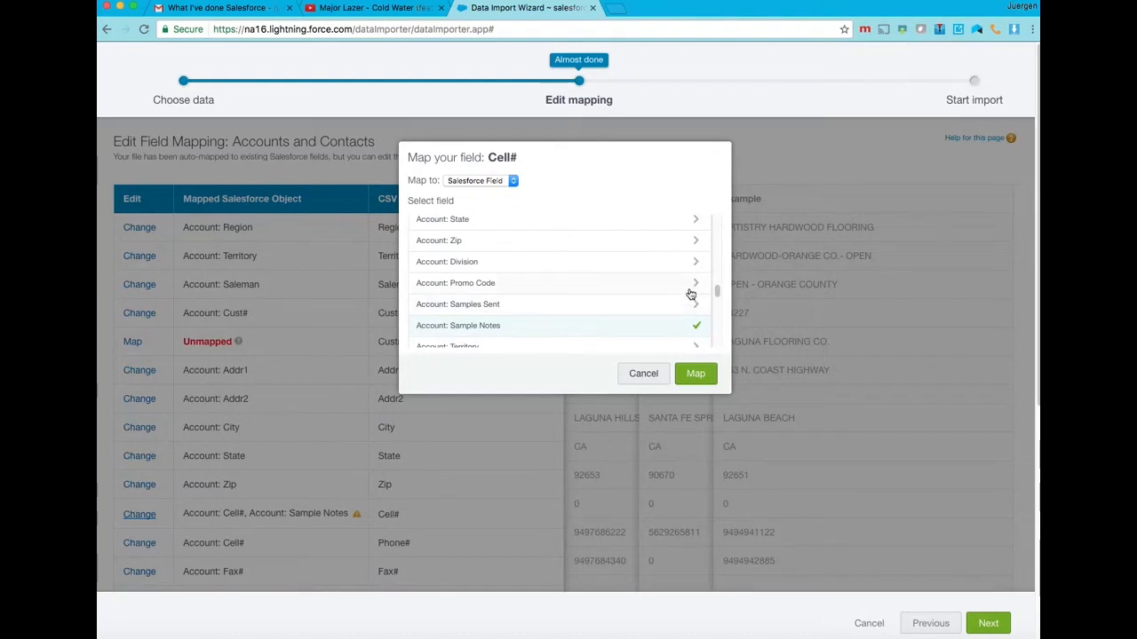
pyautogui.scroll(-10, 716, 297)
pyautogui.scroll(10, 716, 293)
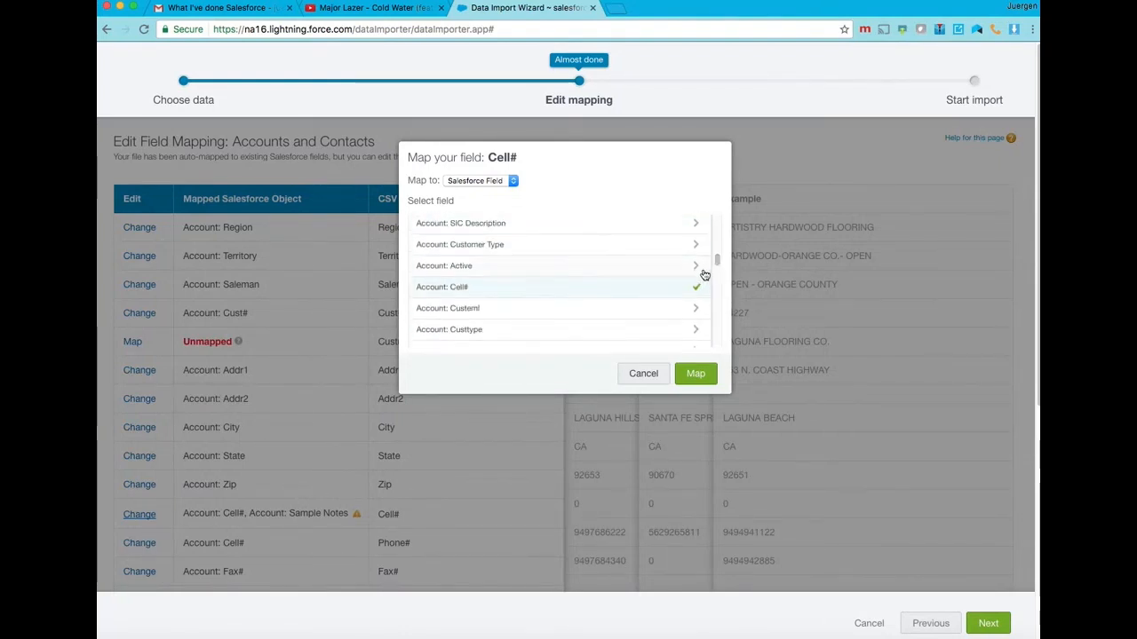
pyautogui.moveTo(715, 258); pyautogui.dragTo(719, 310)
pyautogui.click(695, 373)
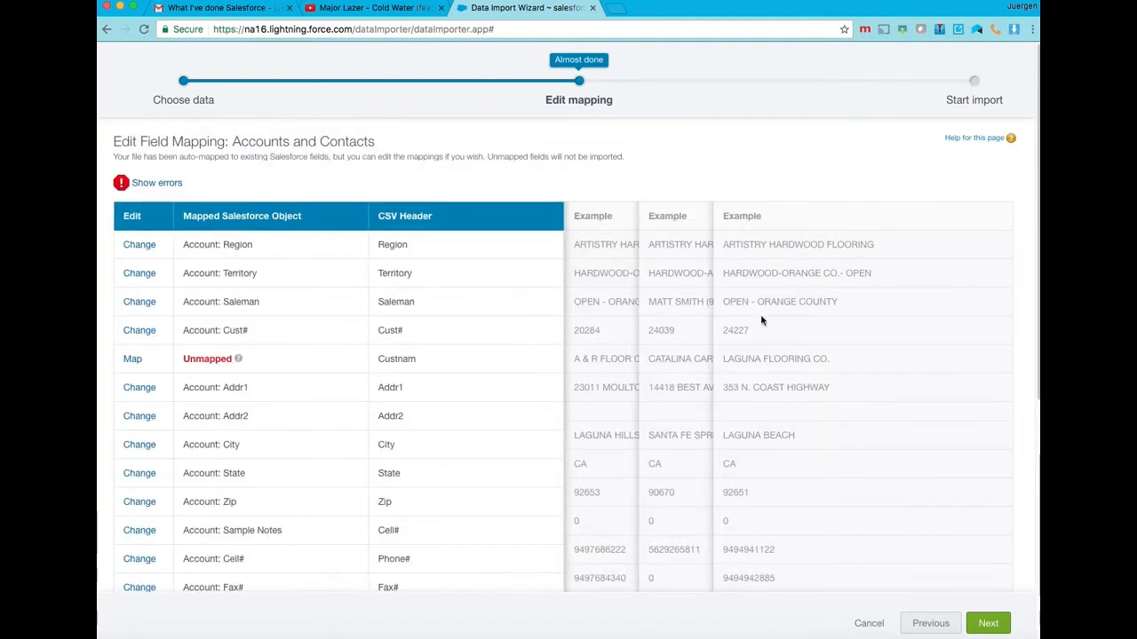
pyautogui.click(987, 623)
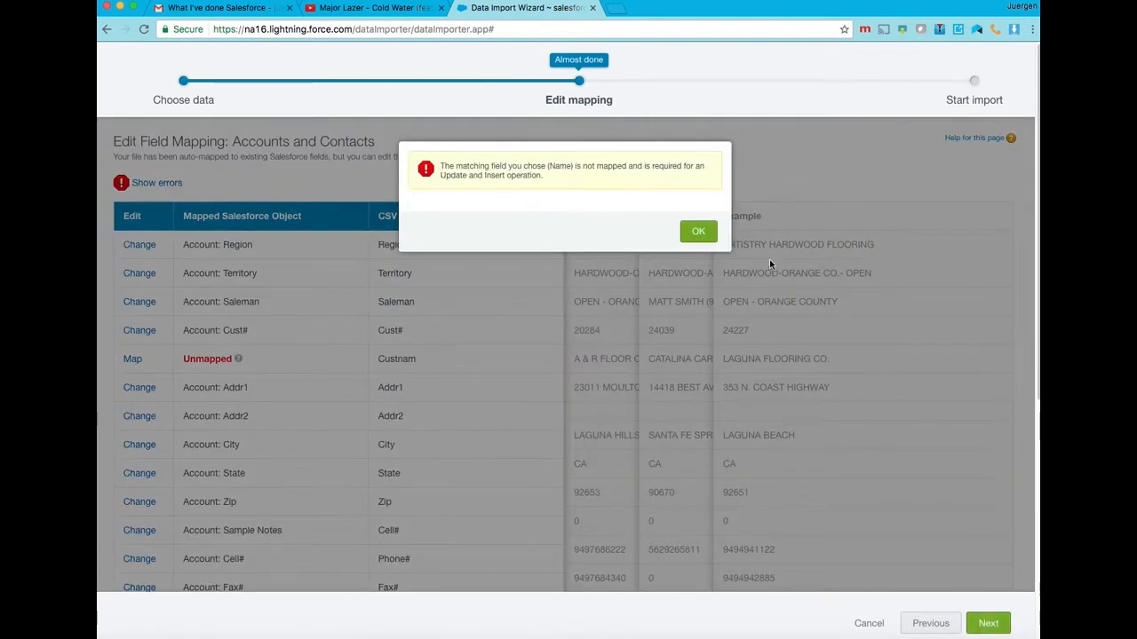
pyautogui.click(698, 232)
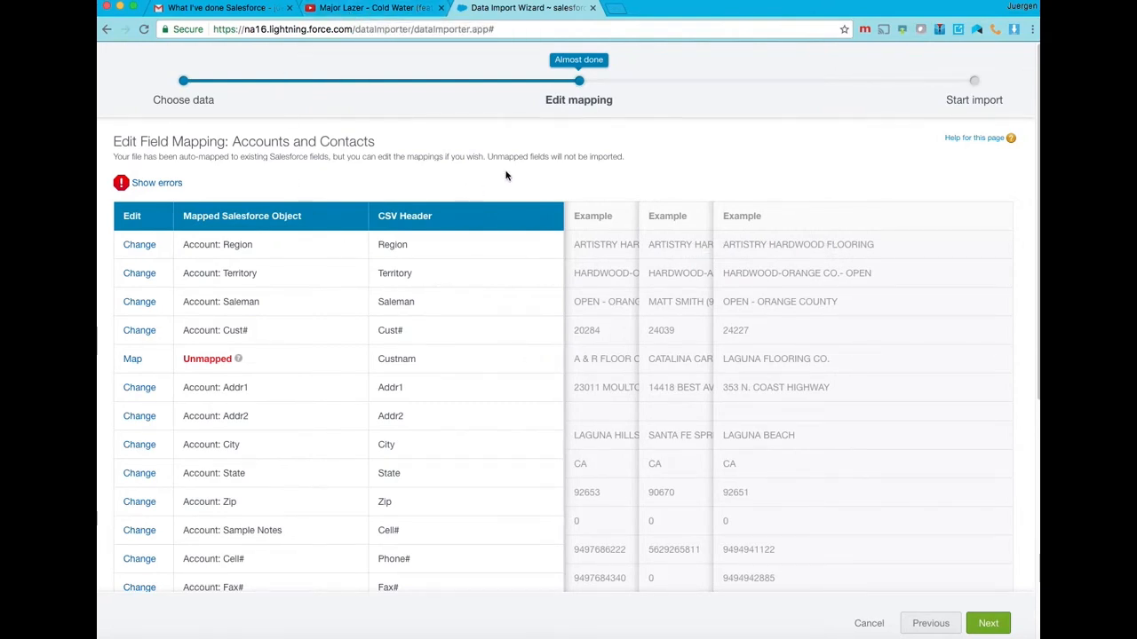
pyautogui.rightClick(233, 636)
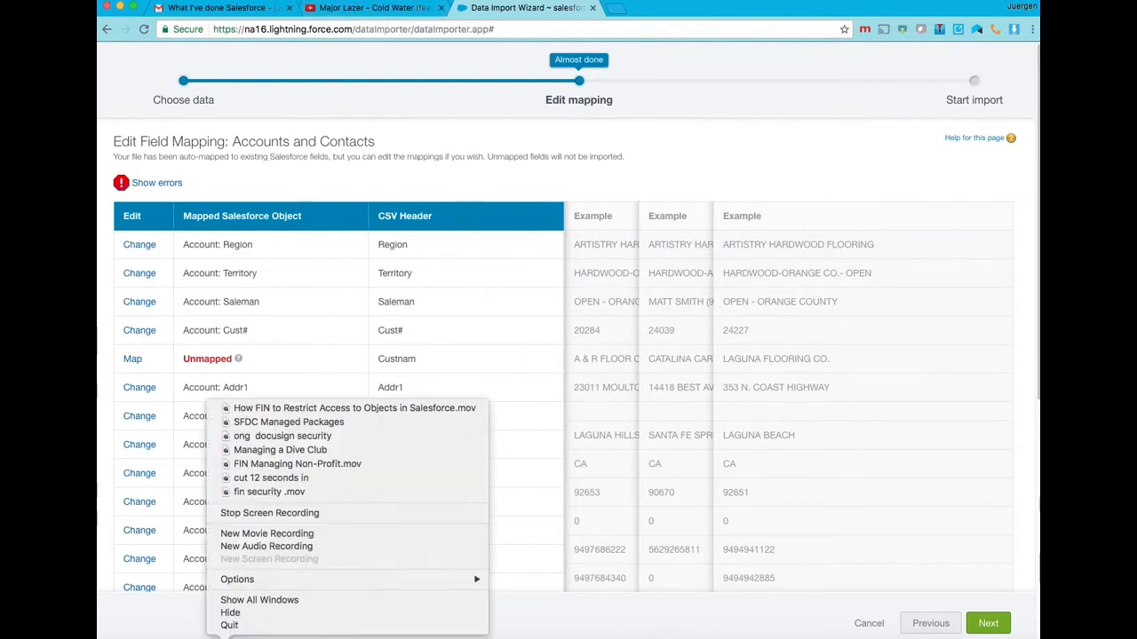